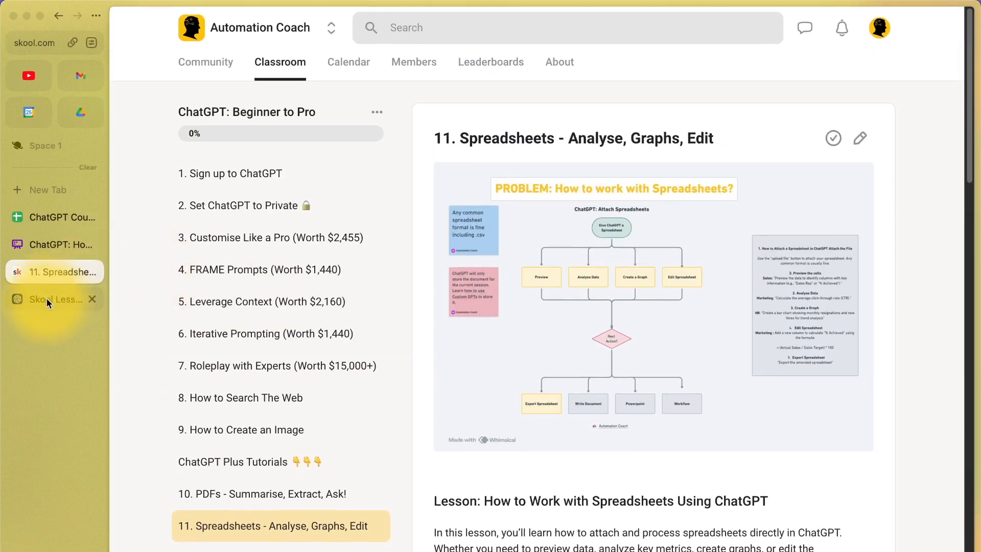
Switch to ChatGPT, start a new chat and attach the spreadsheet "Sales Data 12 Months.xlsx" to the message.
click(51, 241)
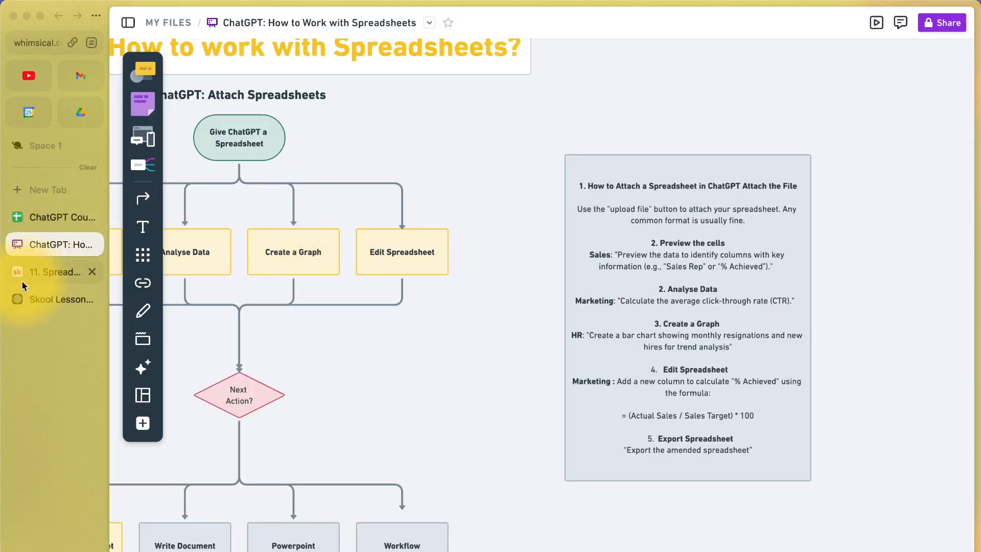
click(26, 294)
click(301, 30)
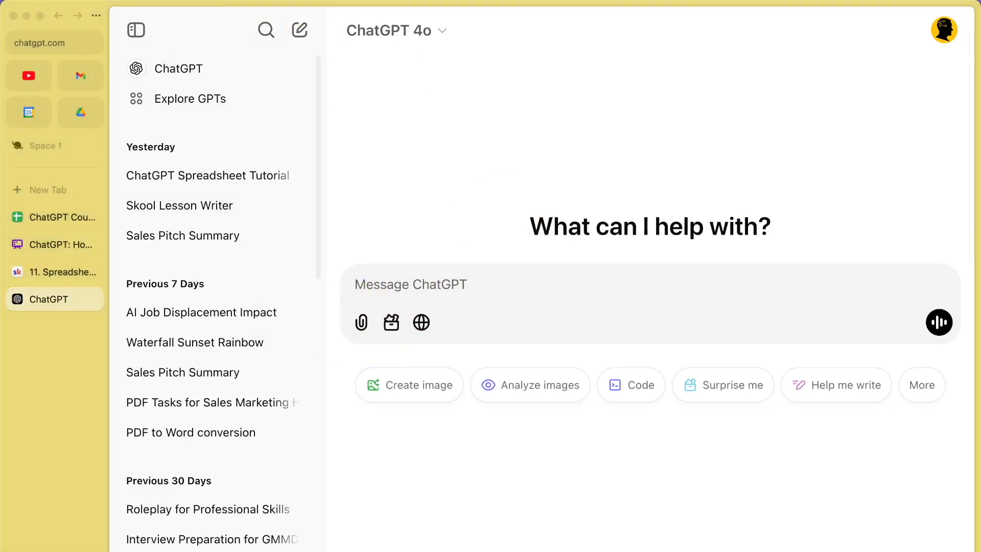
drag(889, 23, 630, 285)
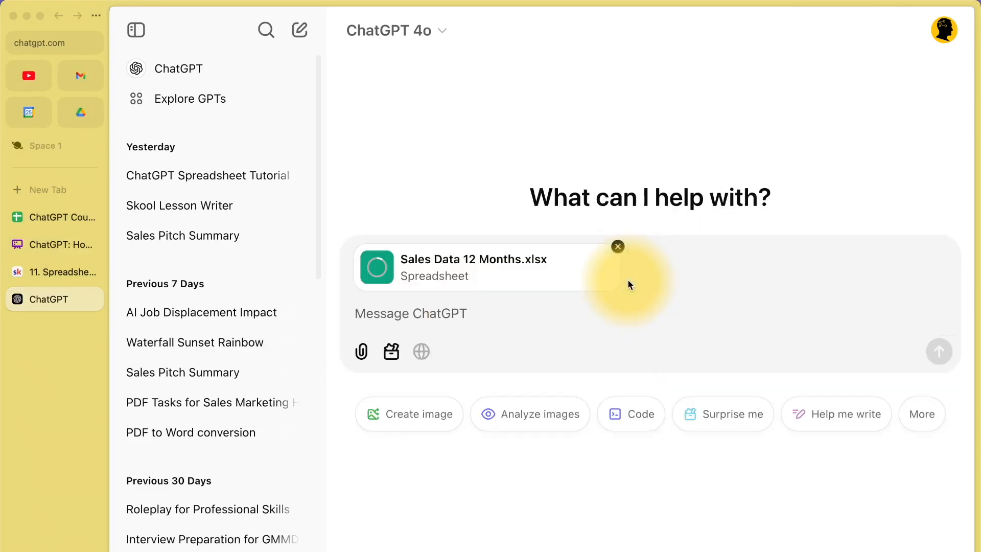
click(435, 317)
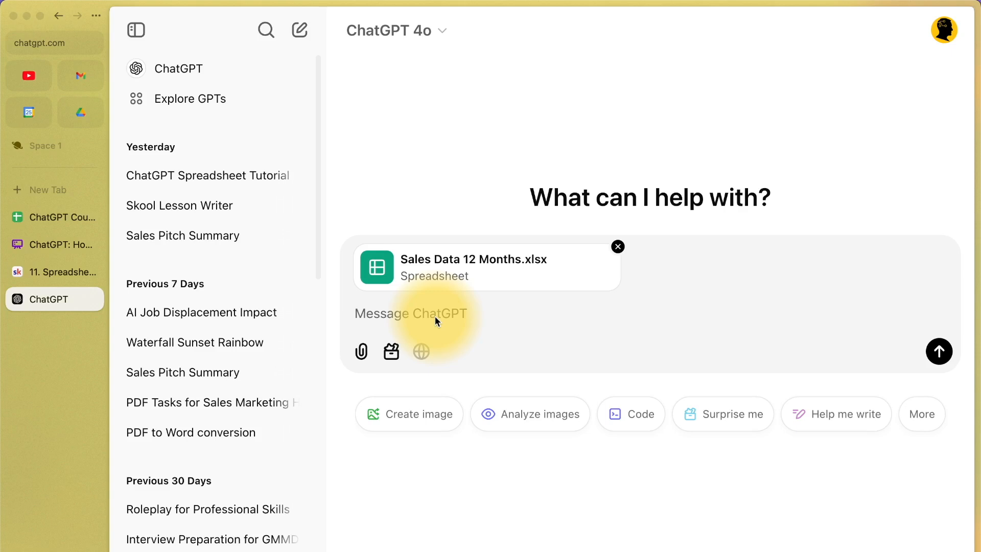
Copy the Sales prompt under "Preview the cells" from the instructions box on the Whimsical spreadsheet board.
click(57, 245)
click(620, 259)
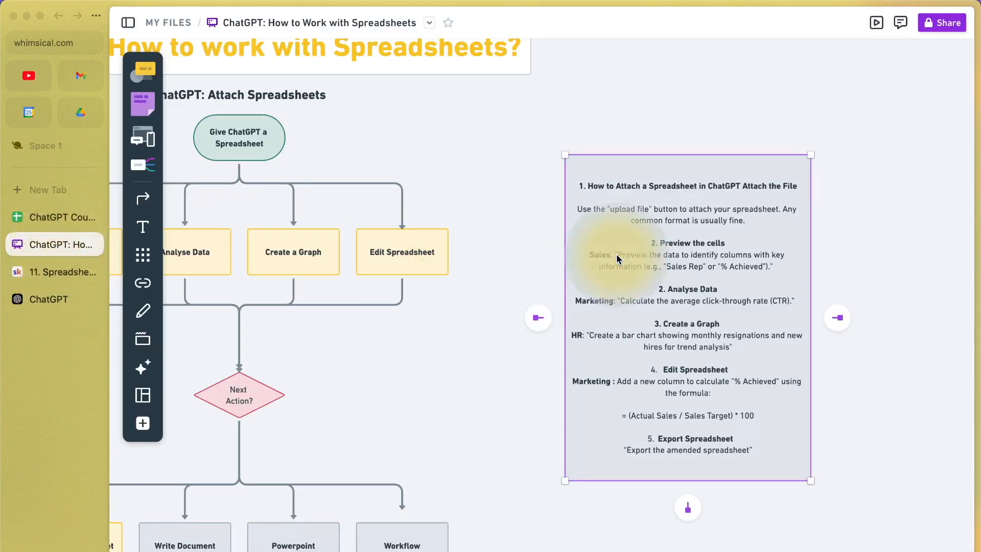
click(619, 257)
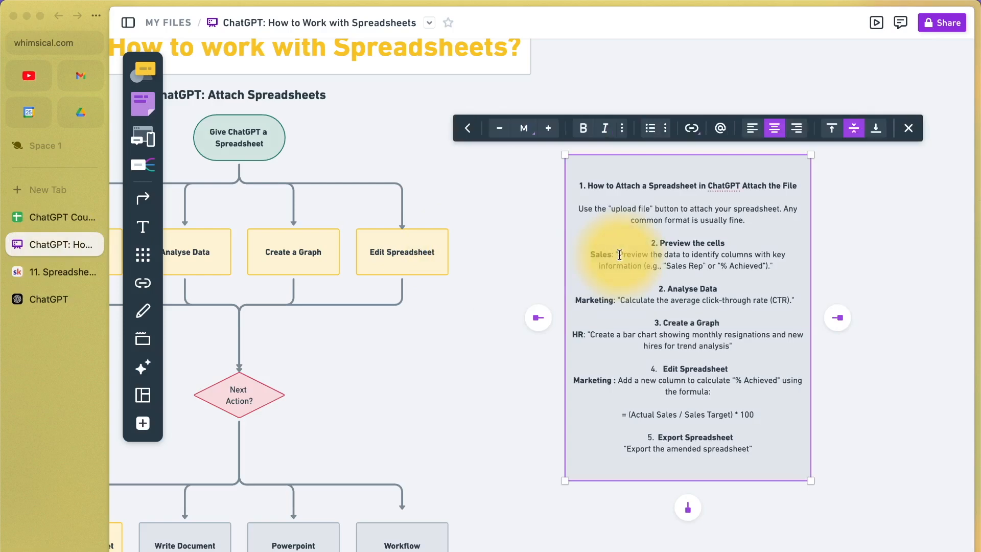
drag(621, 255, 769, 265)
key(super+c)
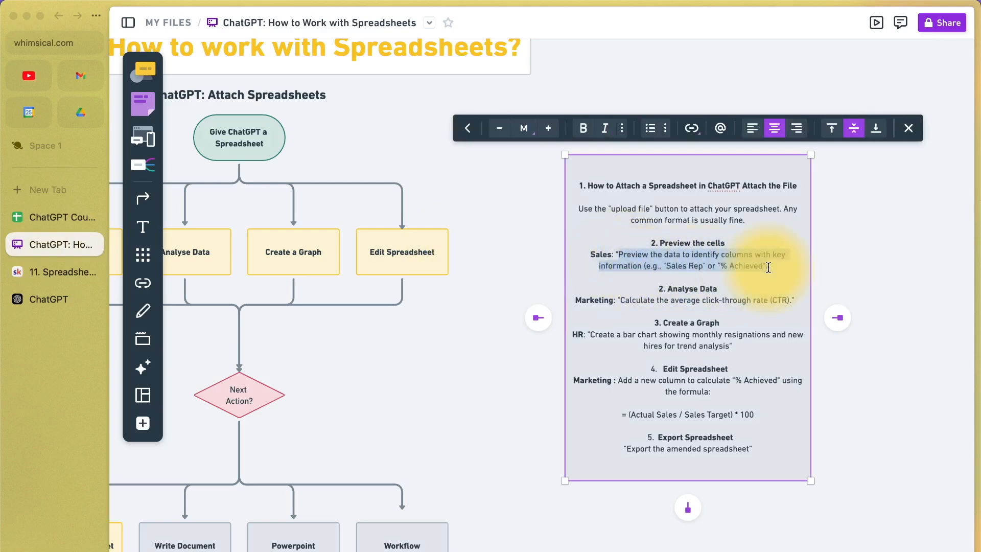
In ChatGPT, send the prompt "Preview the data to identify columns with key information (e.g., "Sales Rep" or "% Achieved")" with the attached spreadsheet.
click(47, 299)
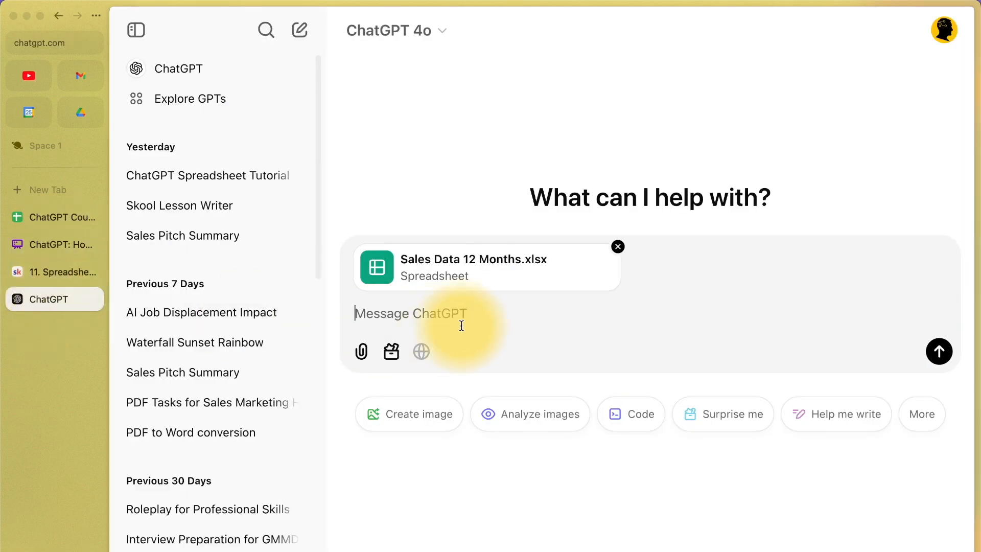
key(super+v)
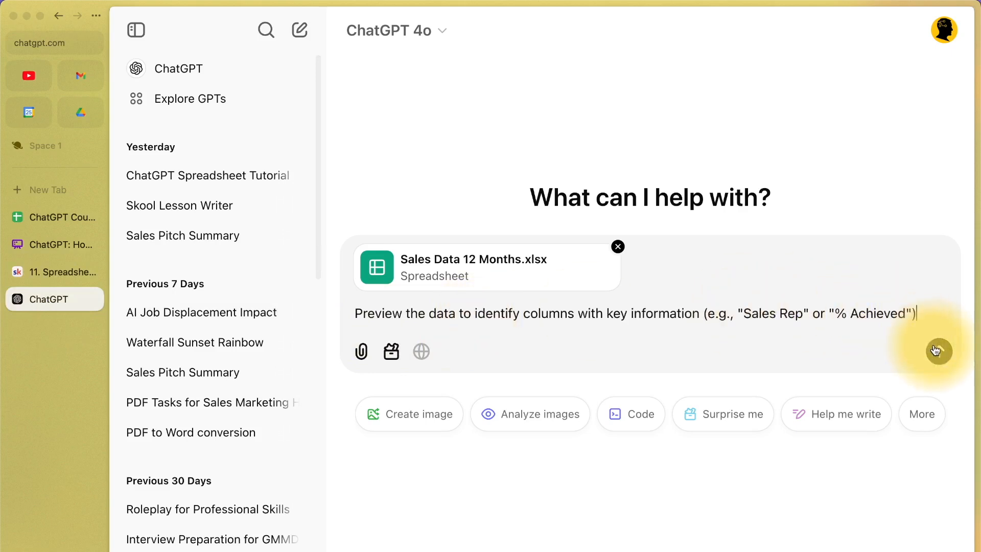
mouse_move(702, 314)
mouse_down()
mouse_move(958, 313)
mouse_move(703, 313)
mouse_up()
click(957, 315)
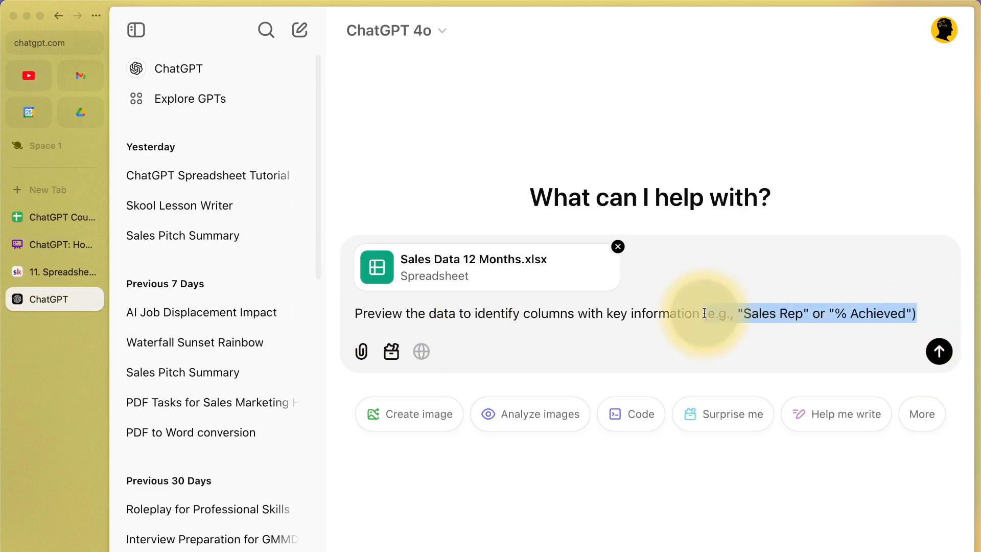
click(927, 357)
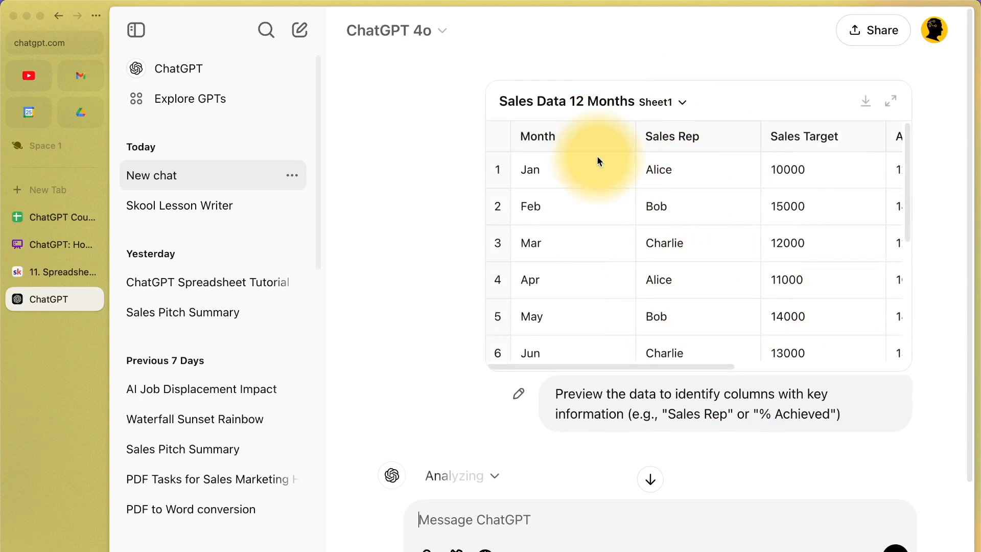
Examine the rows and columns of the Sales Data 12 Months table preview in the chat.
scroll(583, 154, right, 5)
scroll(584, 154, left, 5)
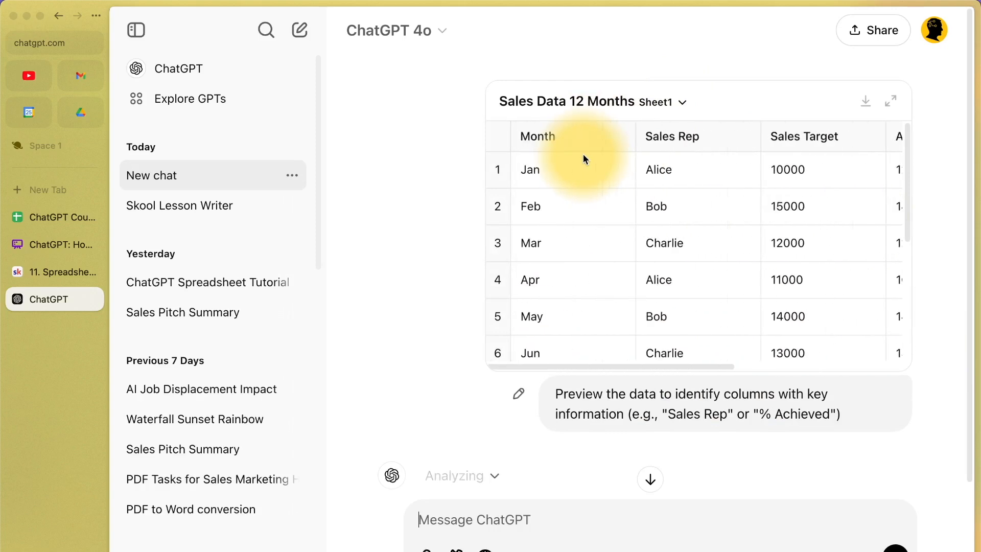
scroll(584, 154, down, 5)
scroll(583, 154, up, 5)
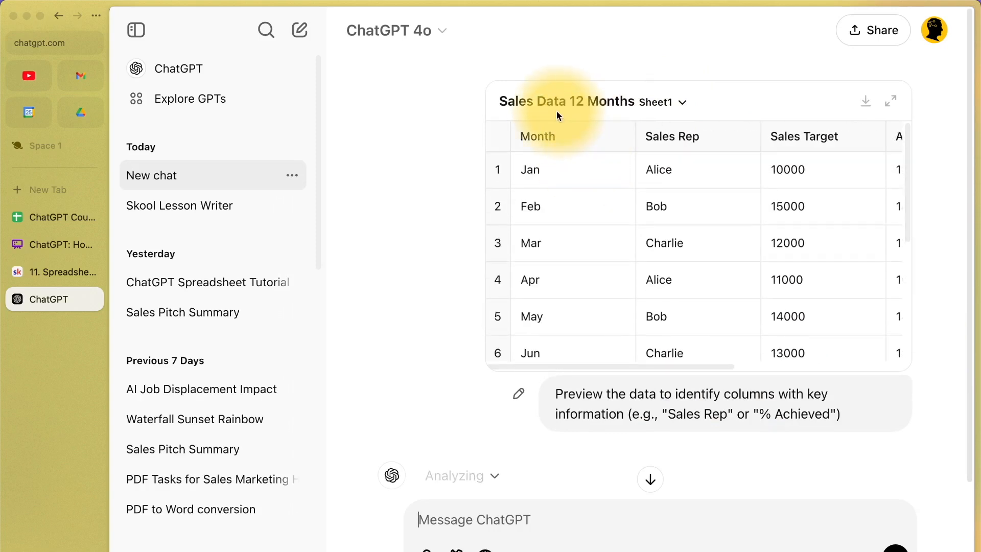
scroll(583, 184, down, 5)
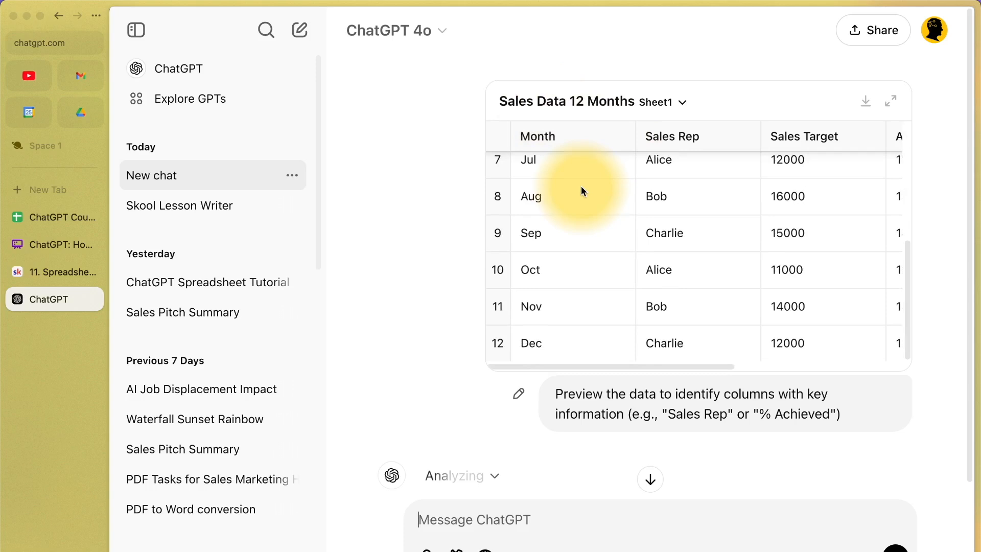
scroll(717, 263, right, 5)
scroll(718, 263, up, 5)
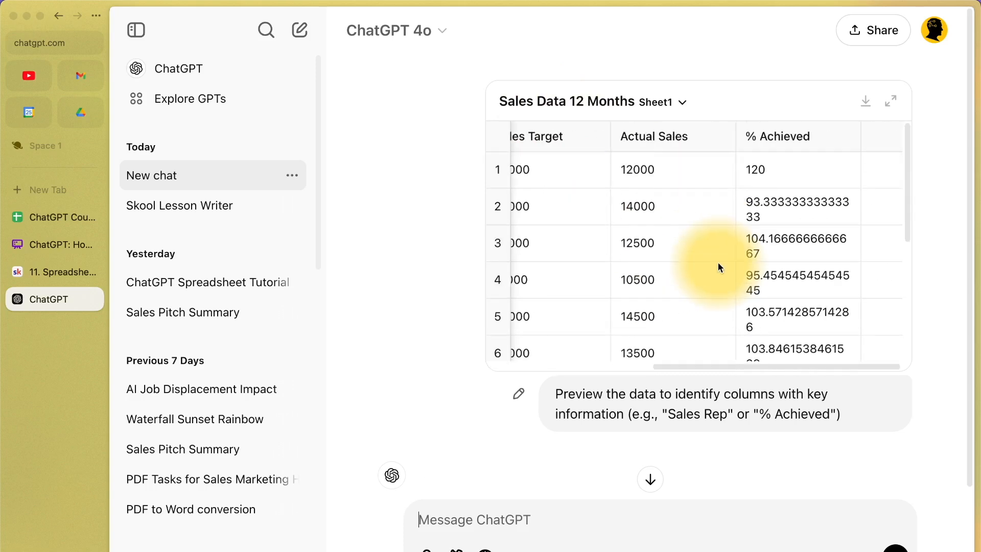
scroll(718, 263, left, 5)
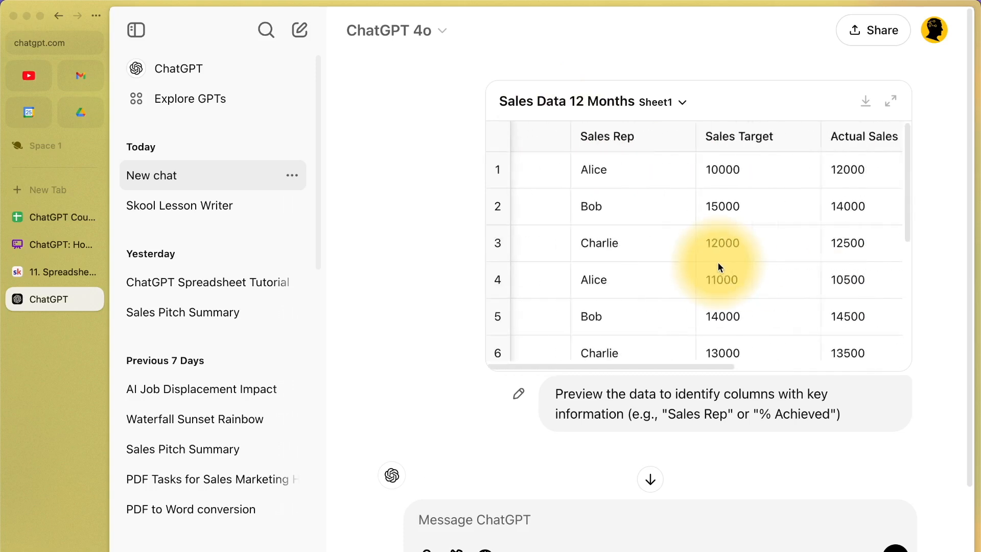
Review the Whimsical board's flowchart and its sticky notes on spreadsheet formats and document storage.
click(42, 246)
scroll(441, 379, left, 8)
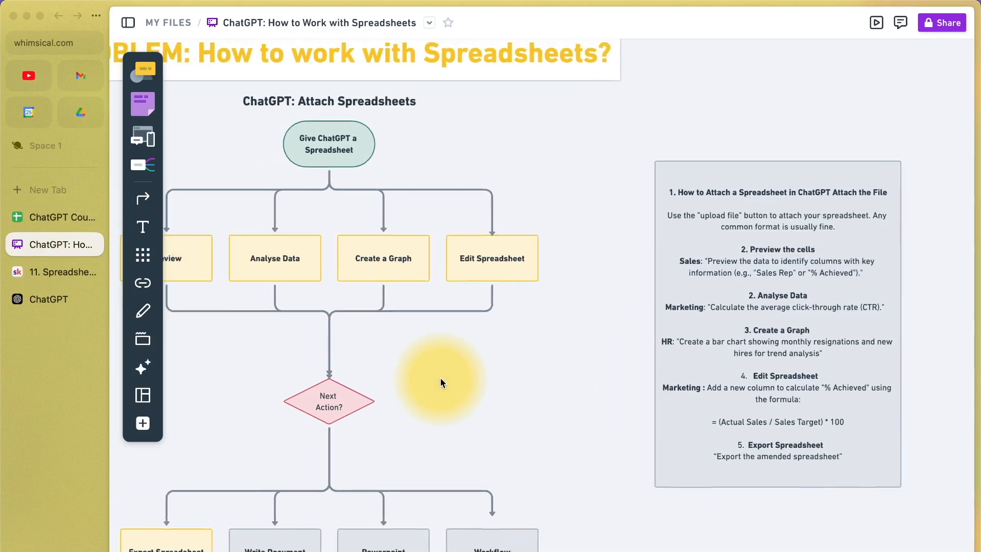
scroll(440, 379, up, 1)
scroll(440, 378, down, 1)
scroll(440, 377, right, 1)
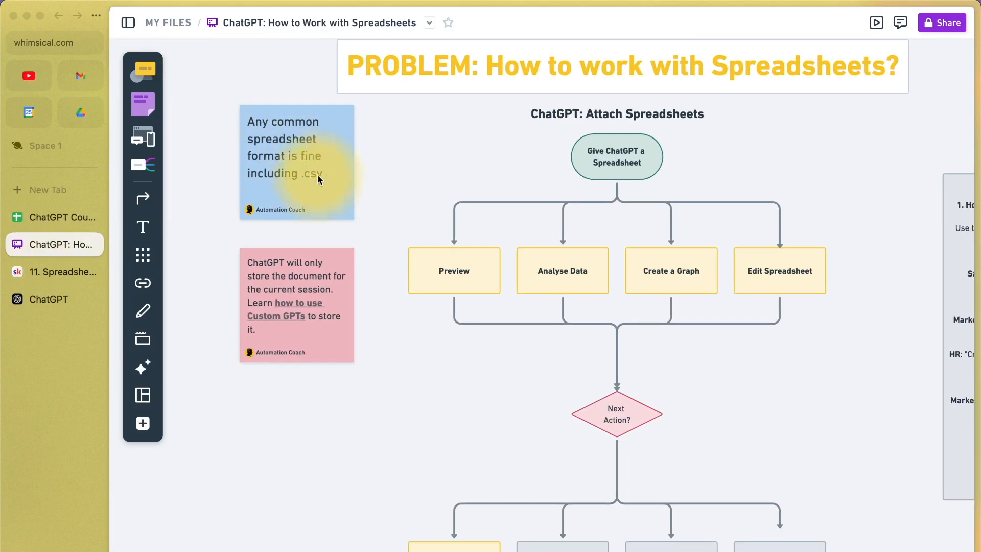
scroll(465, 184, down, 1)
scroll(466, 184, right, 1)
scroll(465, 184, down, 2)
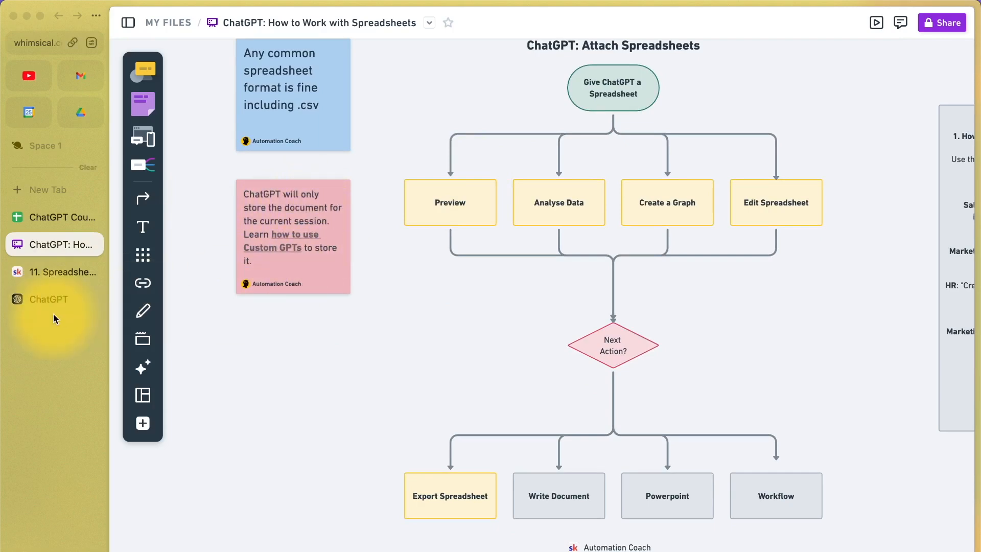
scroll(283, 238, up, 5)
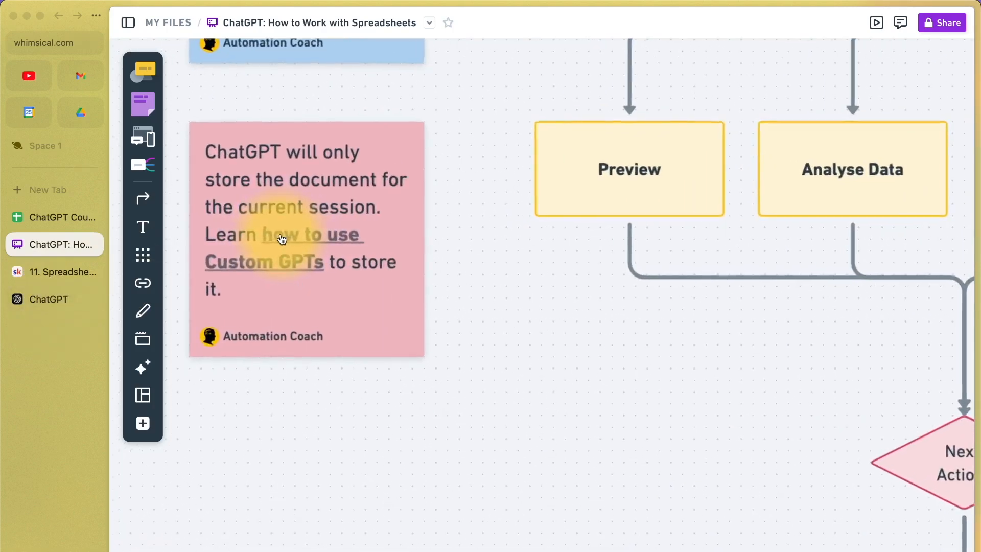
scroll(283, 238, down, 1)
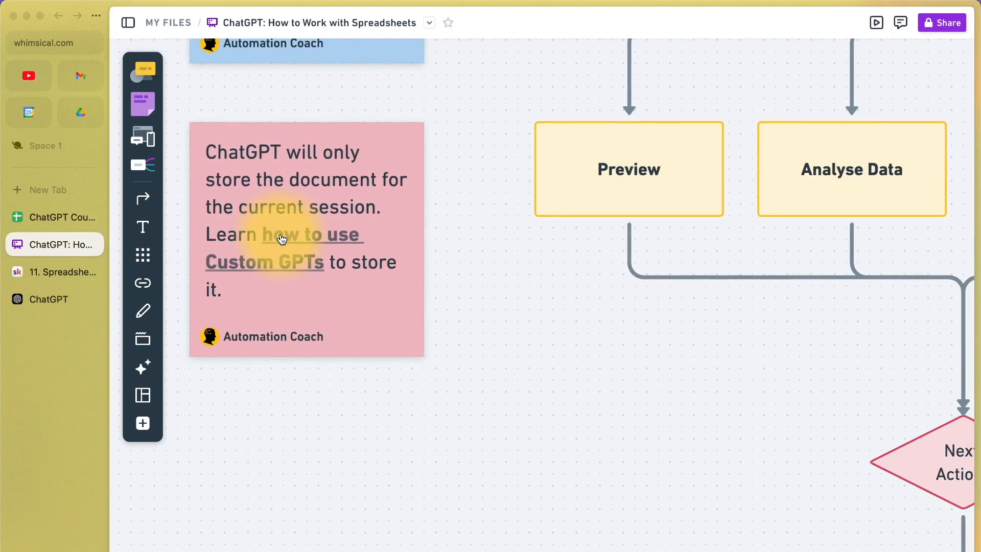
scroll(281, 238, left, 2)
scroll(280, 238, down, 2)
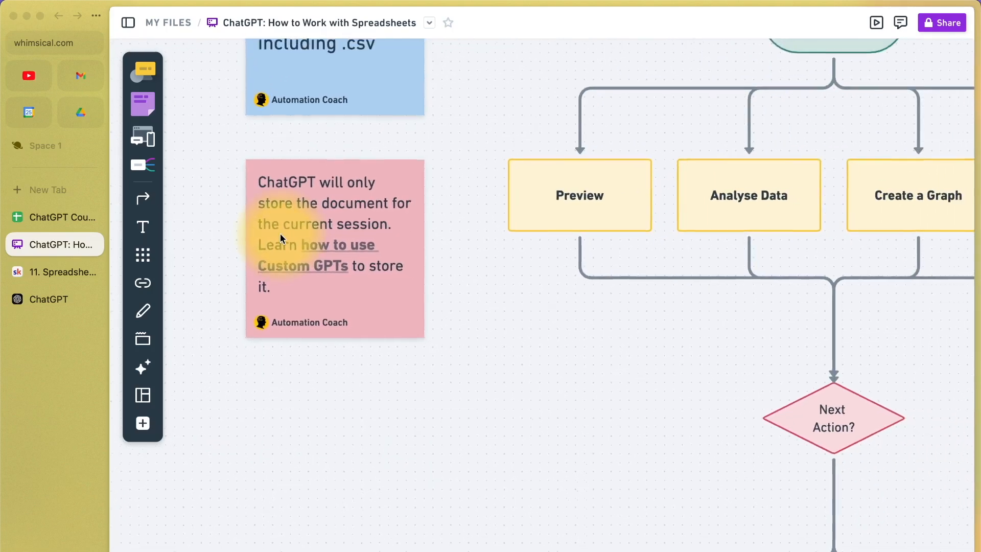
scroll(280, 234, down, 3)
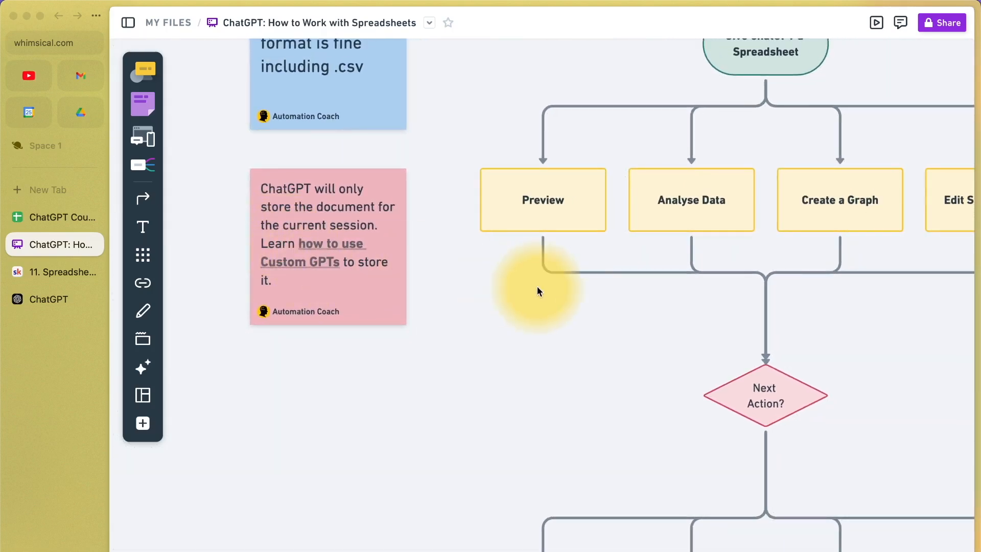
scroll(538, 286, down, 3)
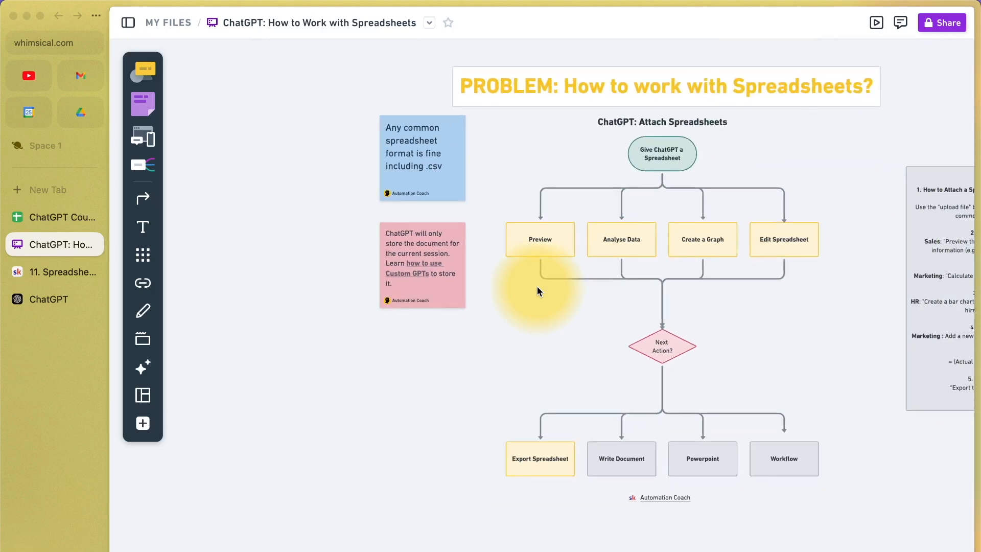
Copy the Marketing prompt "Calculate the average click-through rate (CTR)" from the board's instructions box.
scroll(537, 286, right, 5)
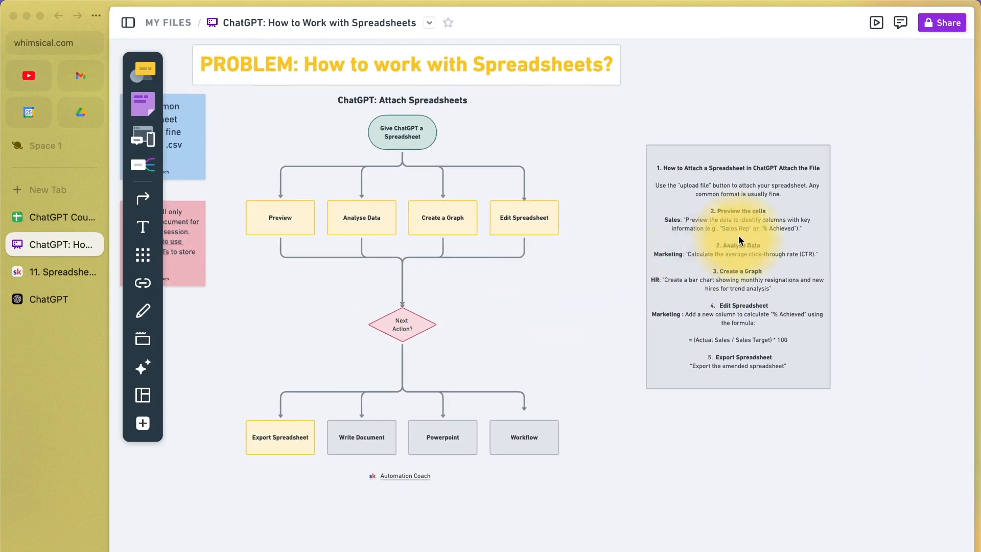
scroll(738, 235, up, 3)
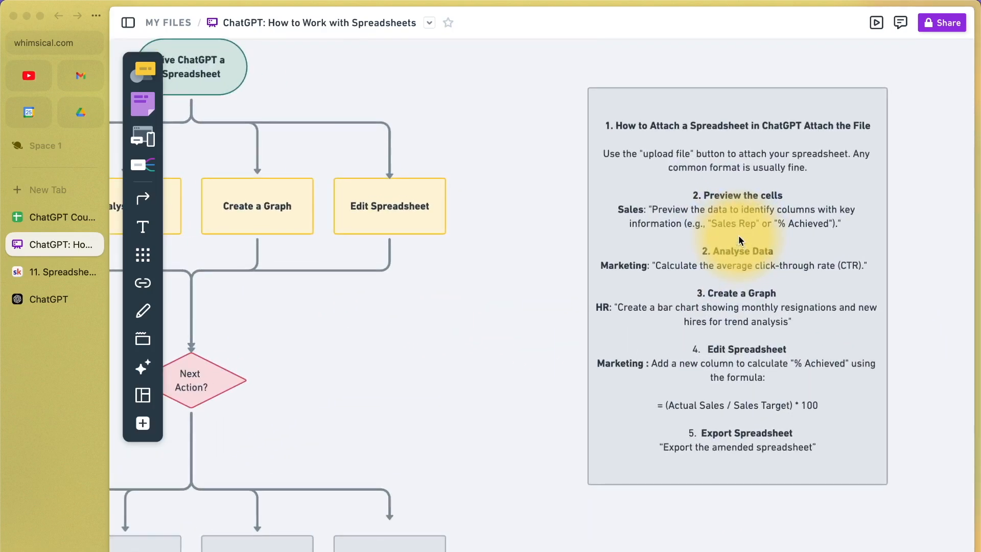
click(658, 265)
click(659, 264)
drag(656, 264, 866, 263)
key(super+c)
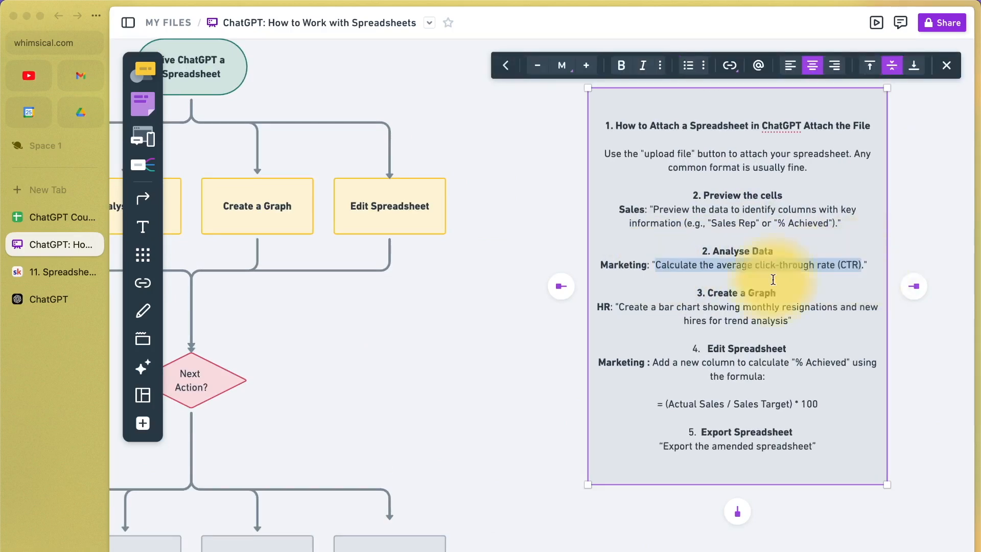
In the ChatGPT chat, attach the Marketing Campaign Performance spreadsheet and send the prompt "Preview this one".
click(41, 298)
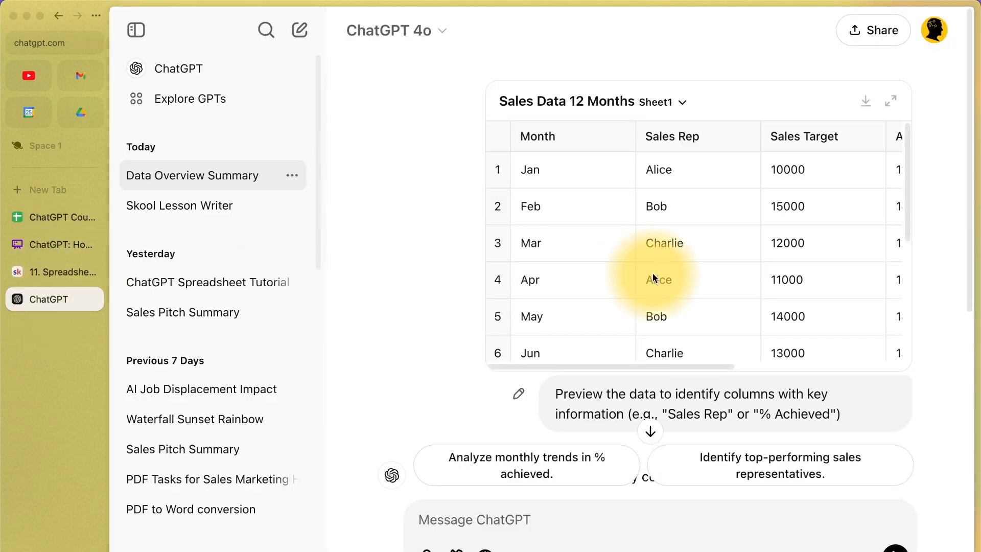
drag(971, 178, 556, 518)
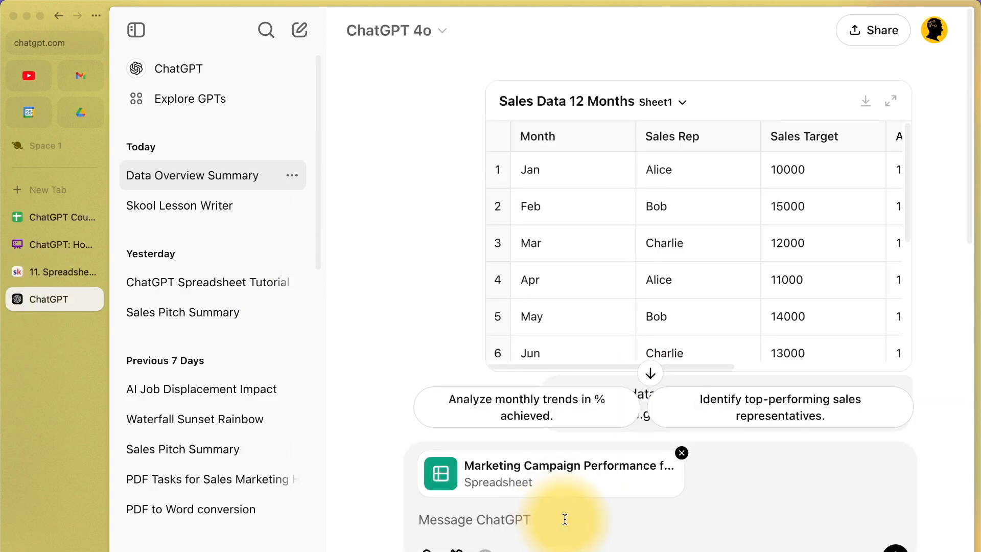
key(super+v)
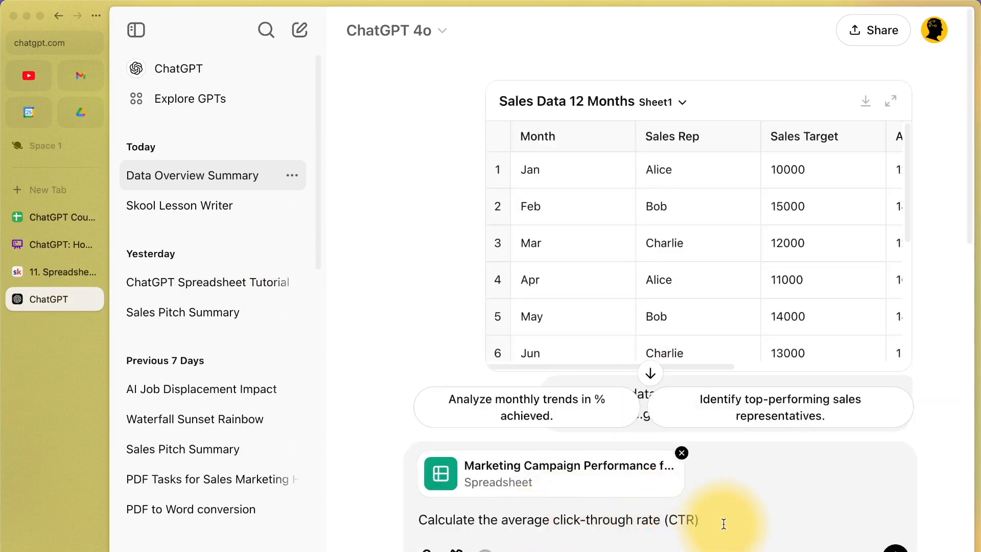
key(super+z)
text(Preview this on)
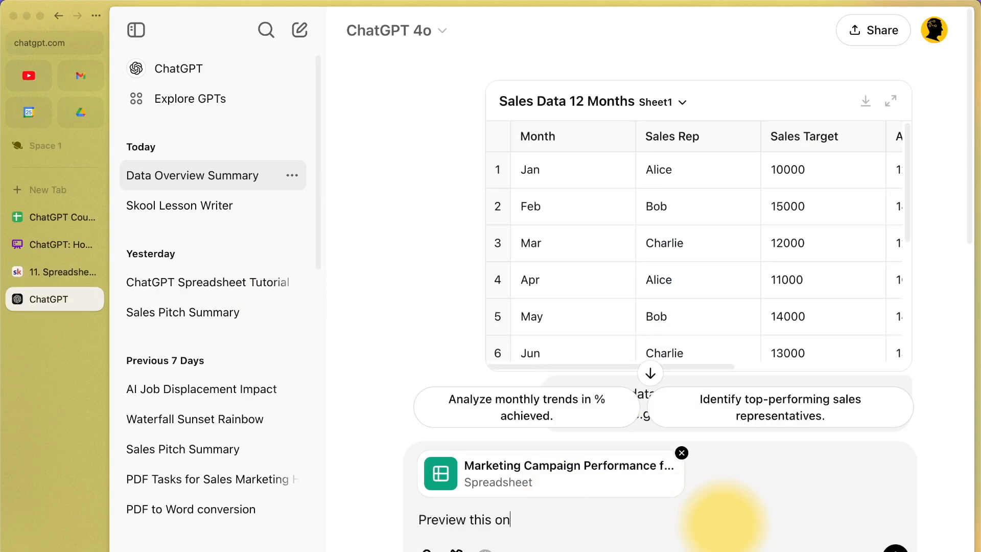
text(e)
key(Return)
Check the columns of the Marketing Campaign Performance preview and send the copied prompt "Calculate the average click-through rate (CTR)".
scroll(725, 224, right, 3)
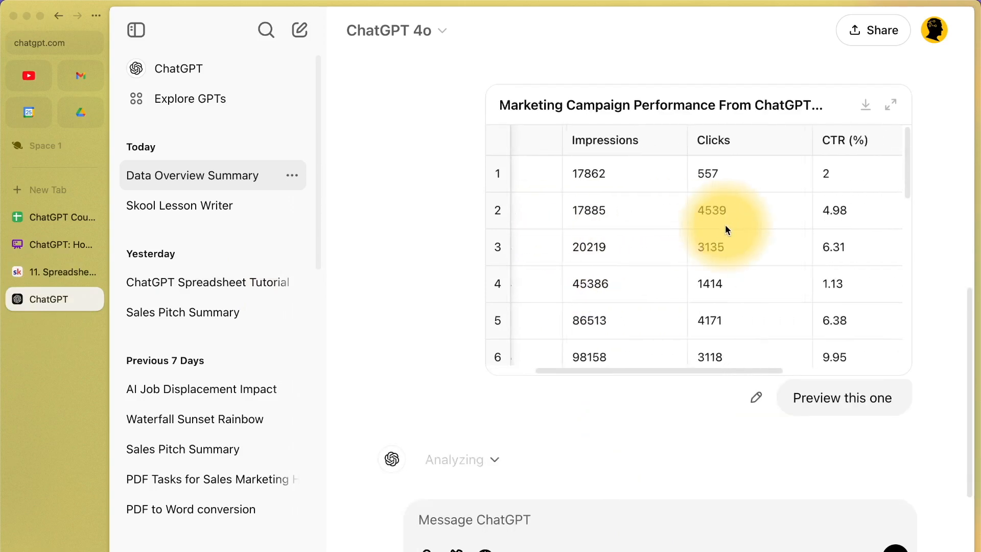
scroll(726, 225, left, 3)
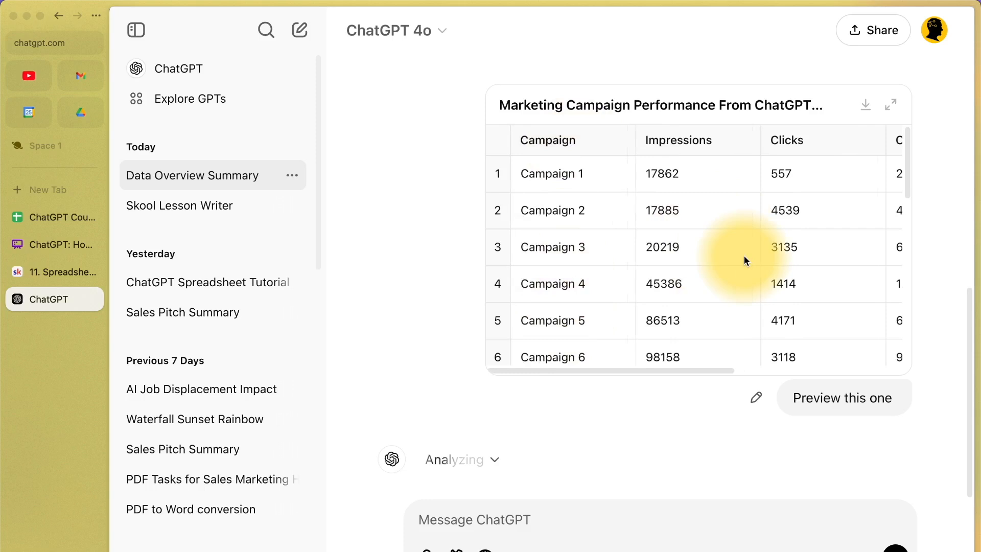
scroll(743, 258, right, 3)
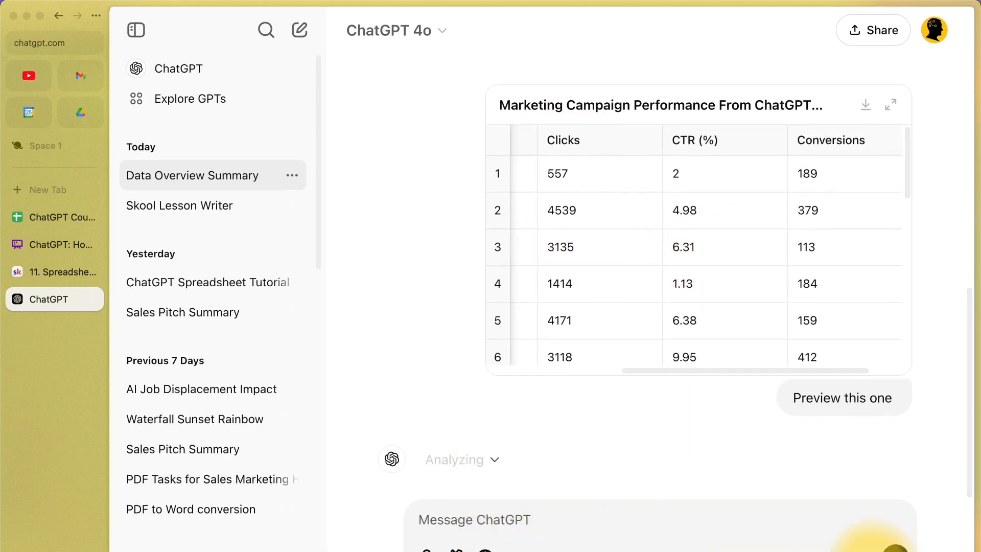
click(632, 527)
key(super+v)
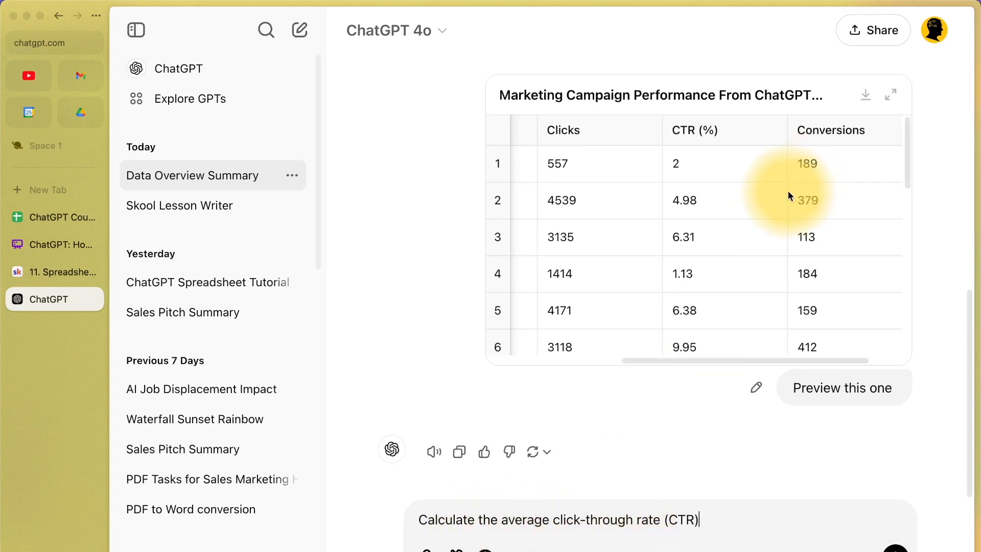
scroll(787, 193, left, 1)
scroll(713, 264, down, 10)
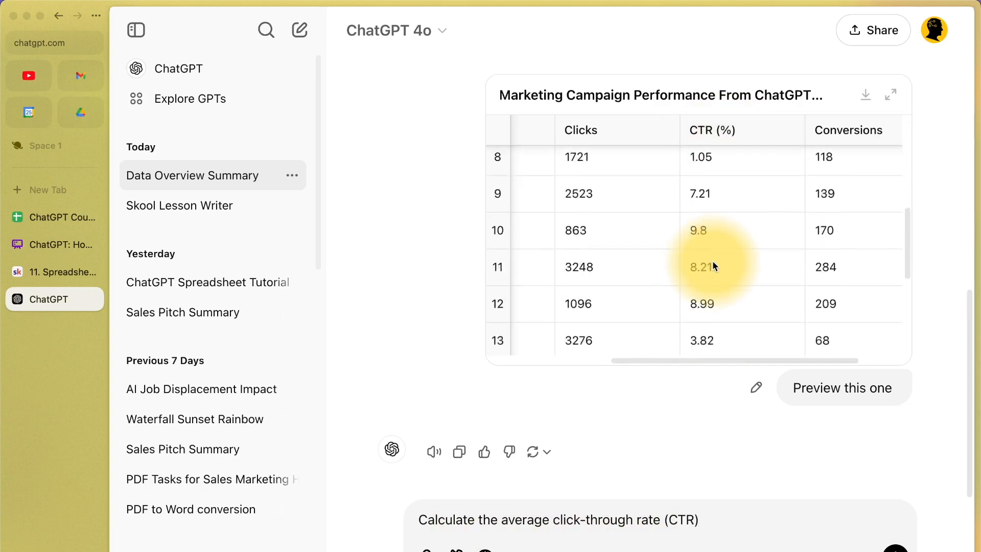
scroll(714, 265, up, 10)
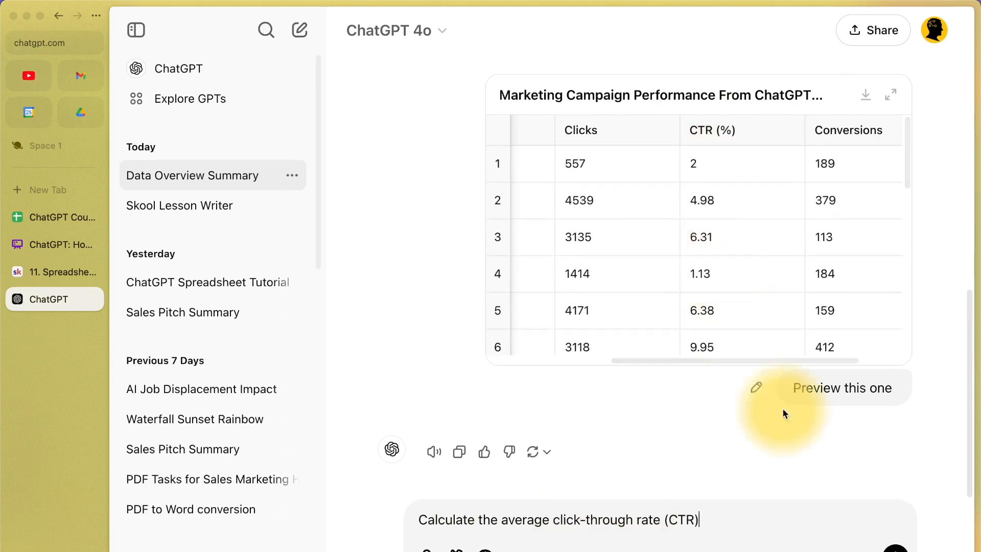
click(895, 546)
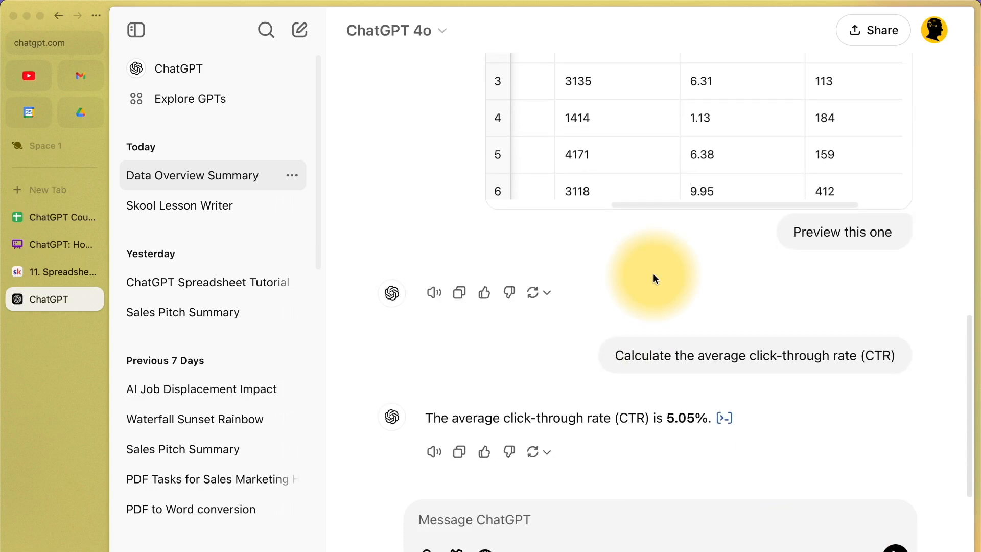
Review the average CTR answer against the campaign table and inspect the Python analysis behind it.
scroll(653, 273, up, 5)
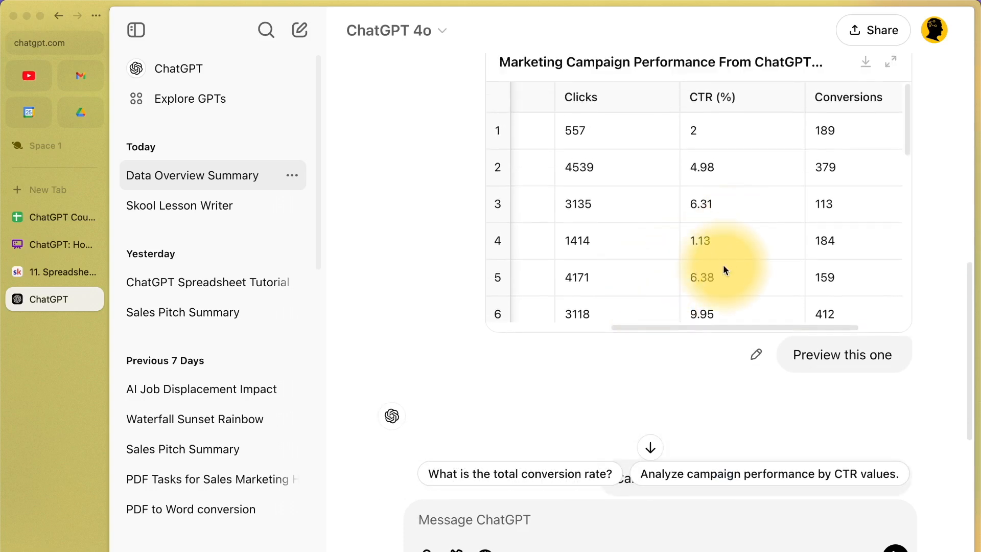
scroll(724, 269, down, 10)
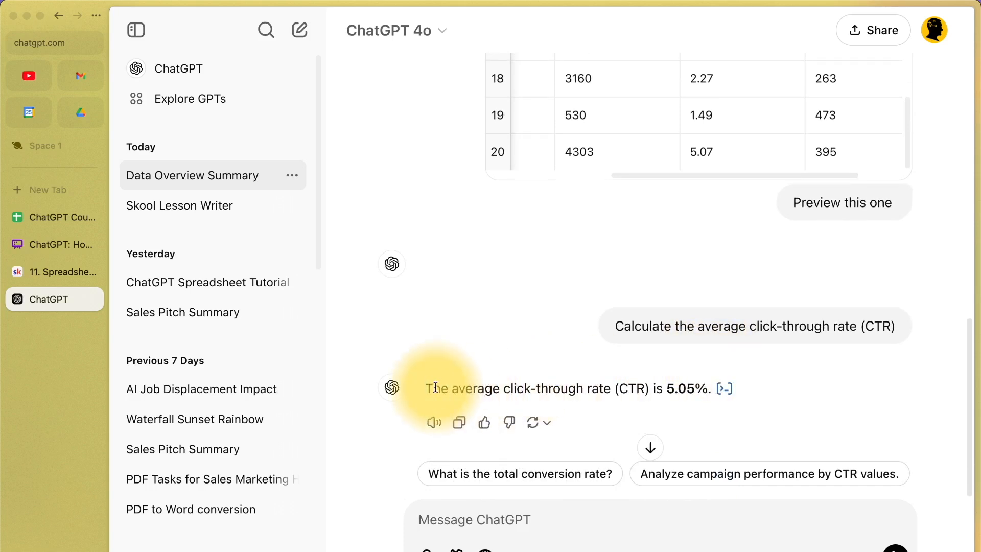
drag(424, 387, 704, 392)
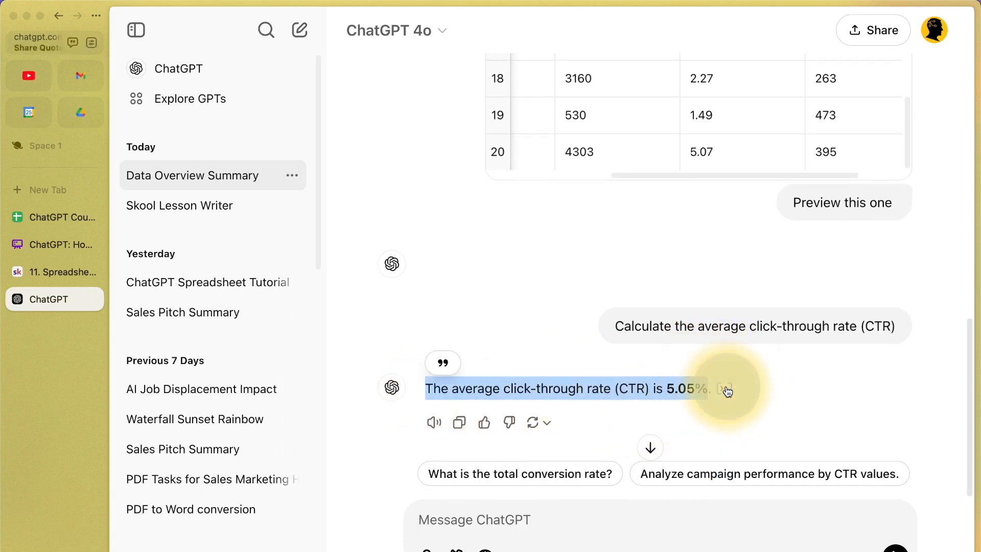
click(727, 389)
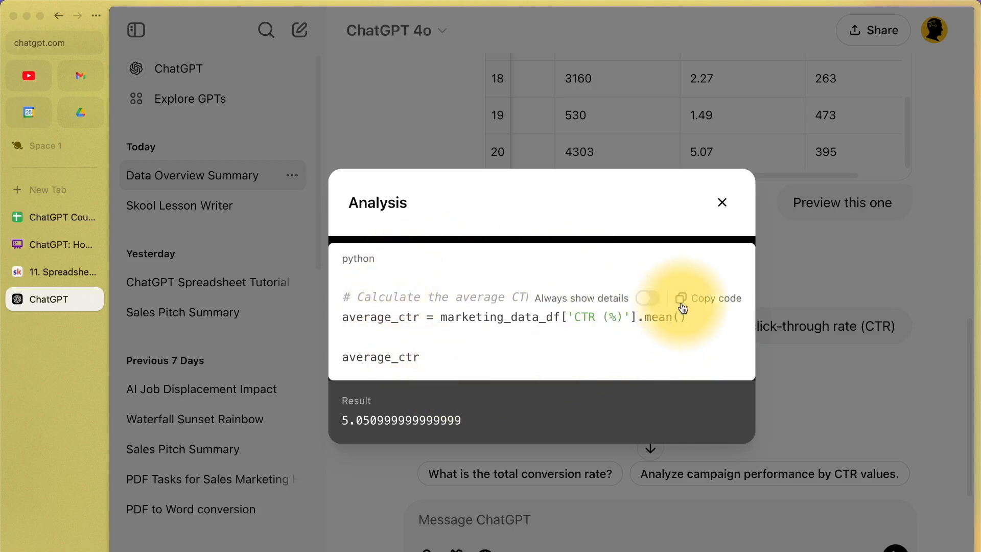
click(721, 208)
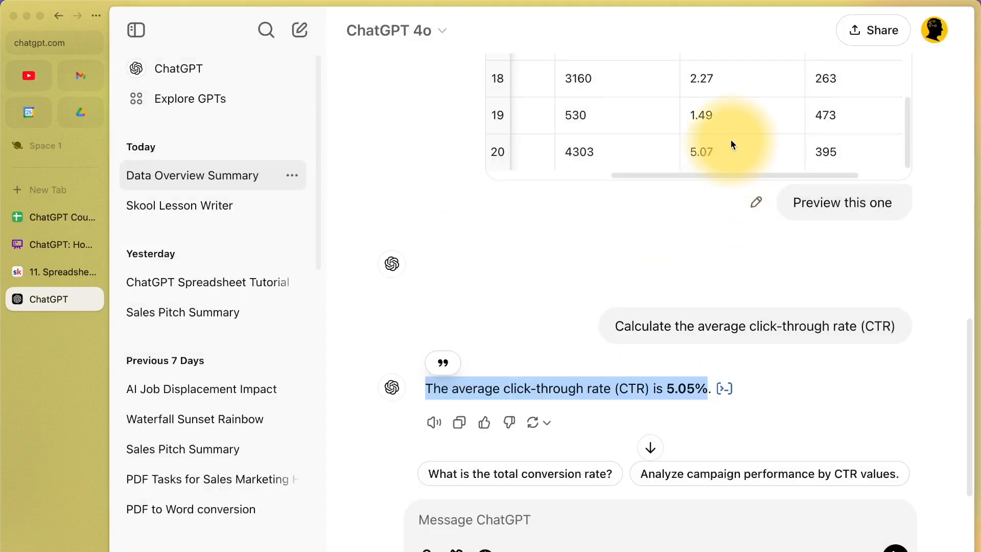
scroll(730, 140, up, 2)
scroll(730, 143, down, 2)
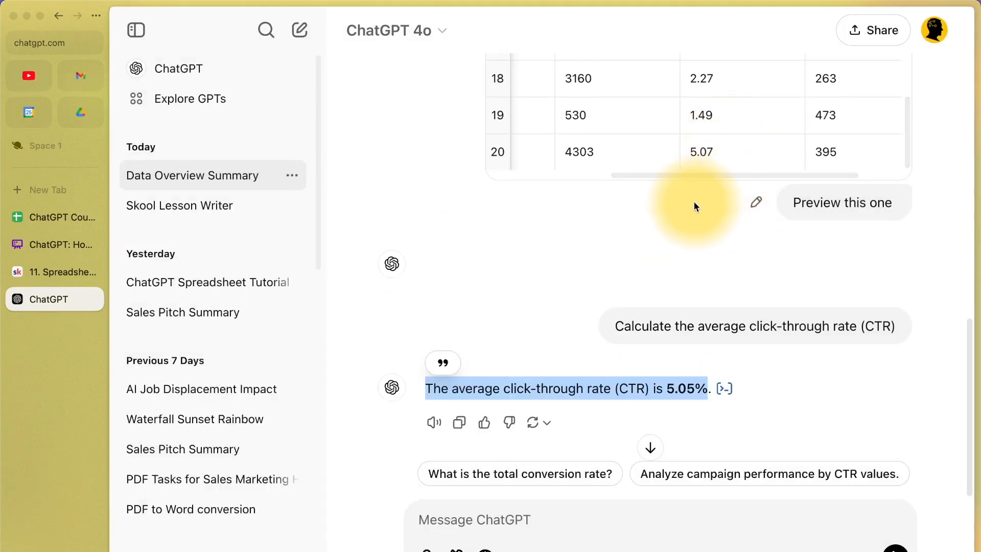
click(672, 254)
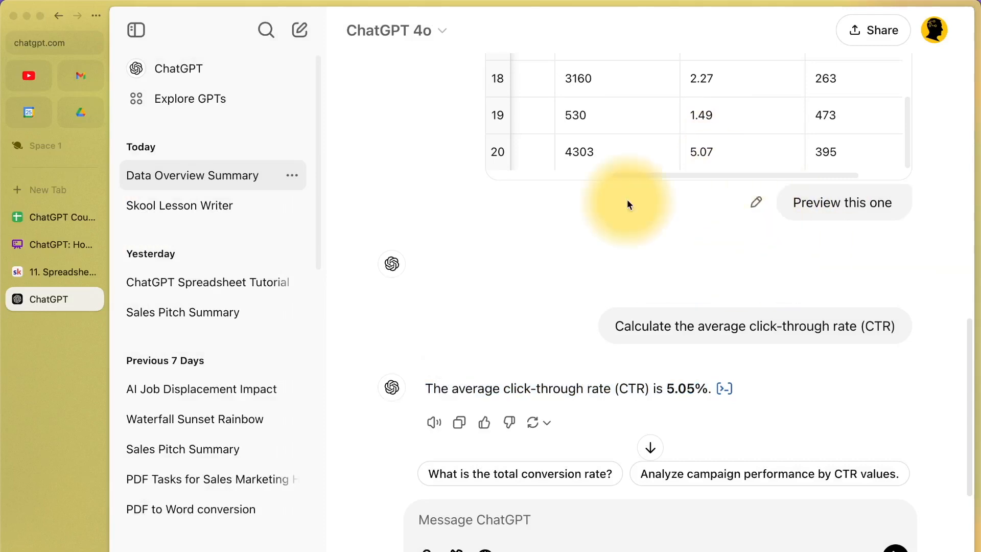
scroll(727, 274, up, 3)
scroll(726, 274, left, 3)
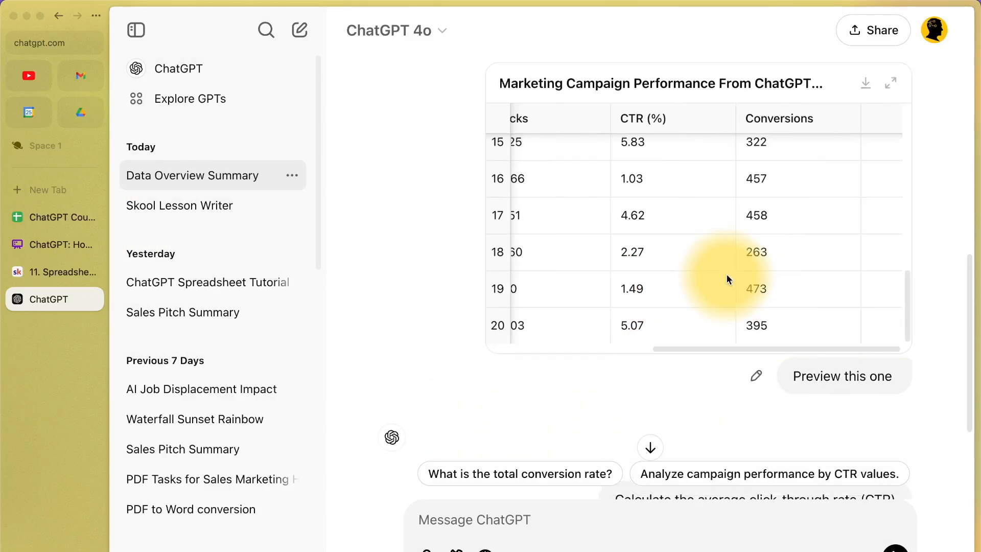
scroll(727, 274, down, 5)
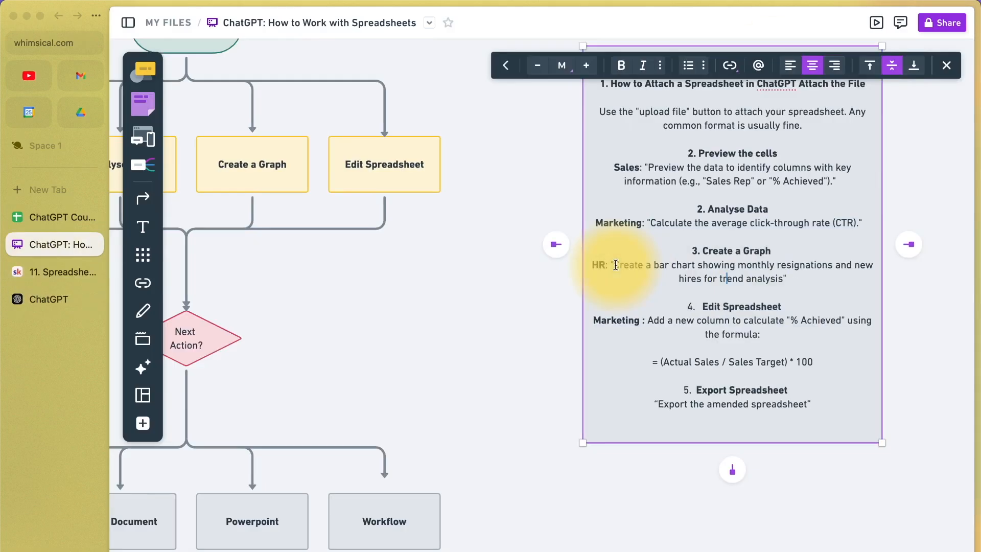
Copy the HR prompt "Create a bar chart showing monthly resignations and new hires for trend analysis" from the Whimsical board and return to ChatGPT.
drag(615, 265, 775, 282)
key(super+c)
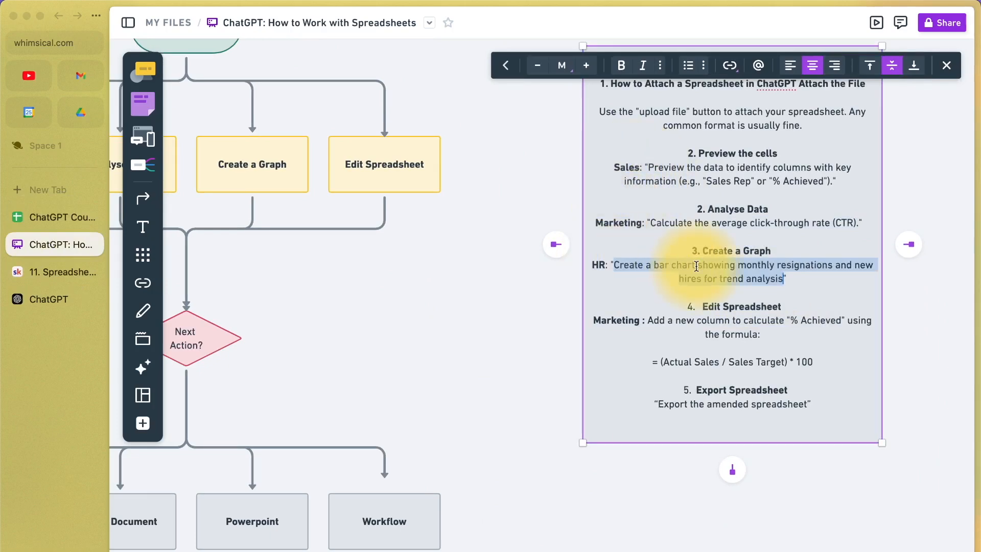
click(38, 299)
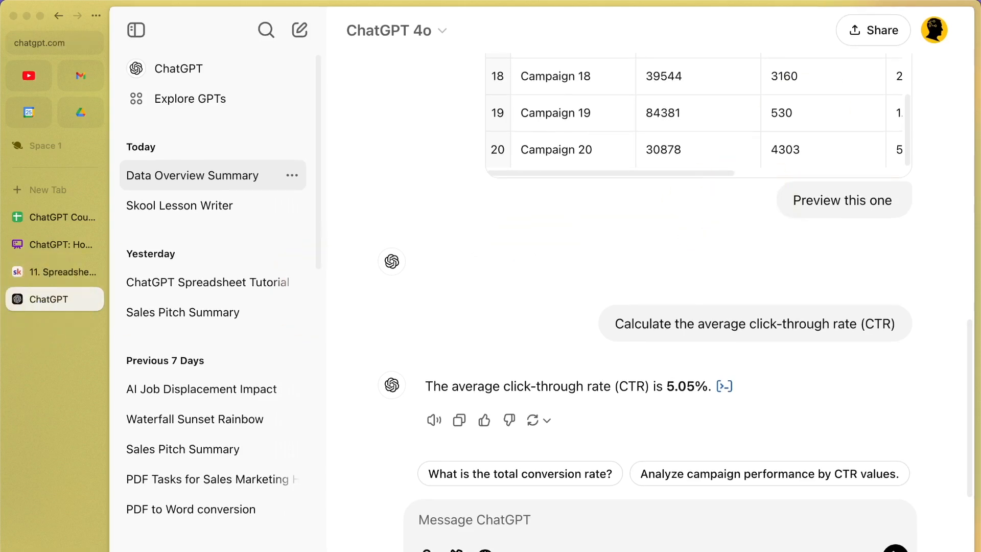
Attach HR Attrition Data 12 Months.xlsx to the chat and send the prompt "Preview".
drag(864, 10, 685, 380)
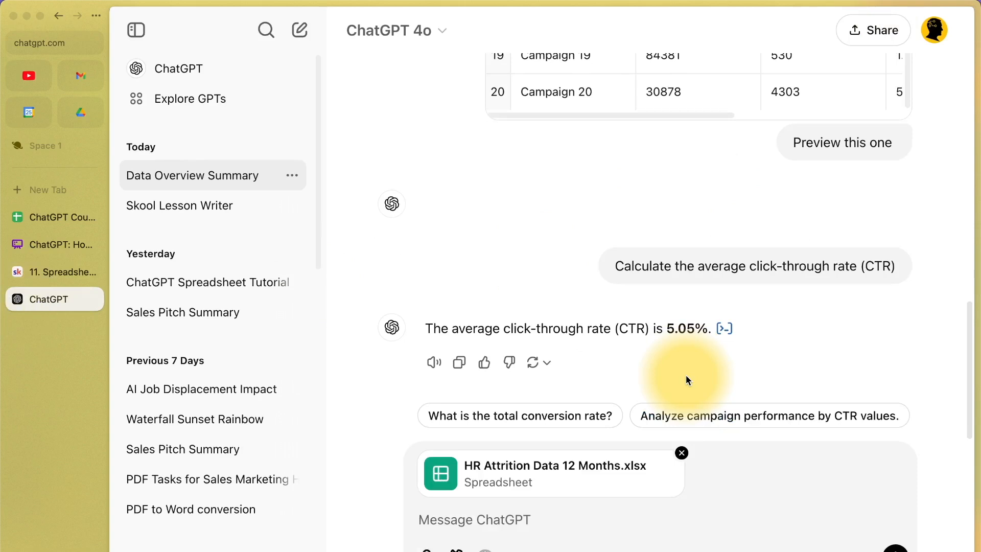
click(543, 518)
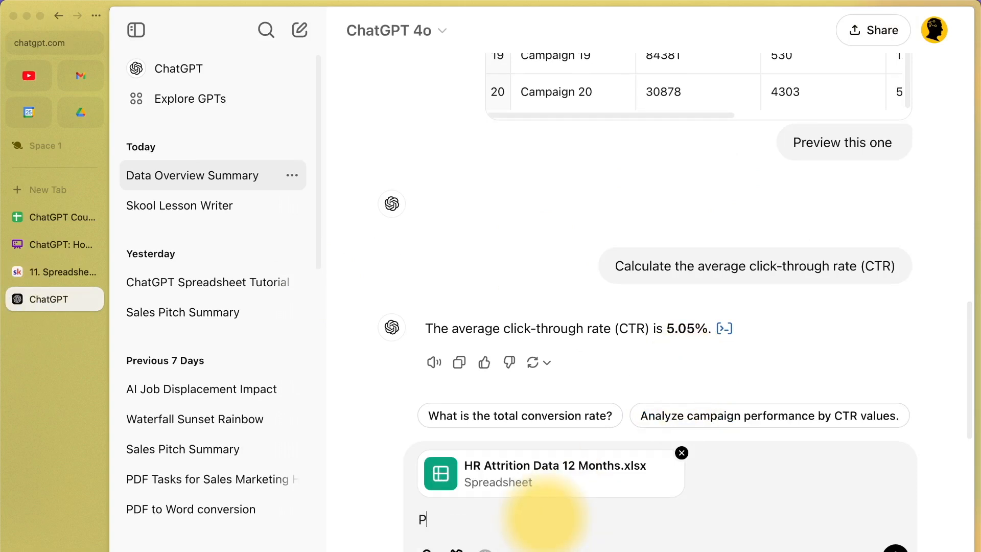
text(Preview)
key(Return)
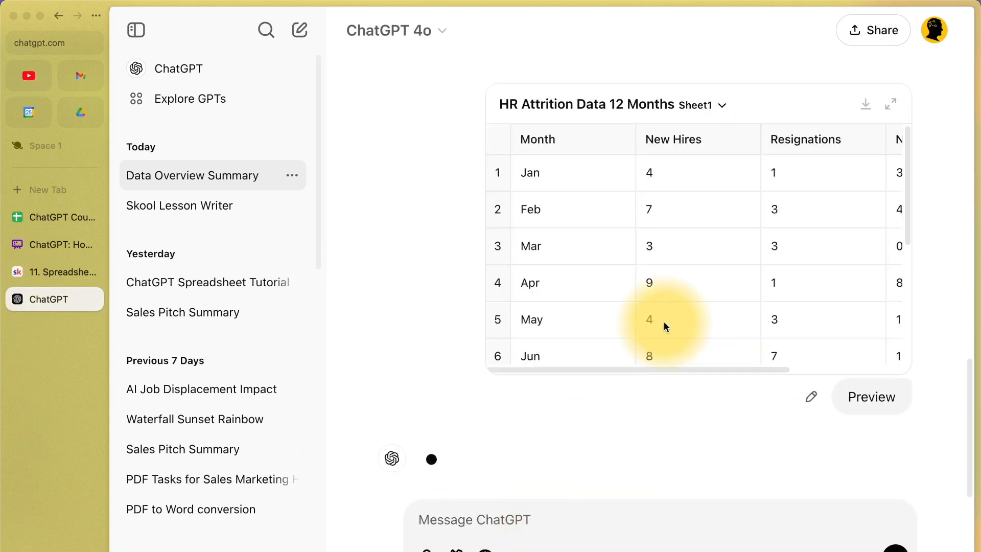
Send the copied prompt for a bar chart of monthly resignations and new hires, and expand the analysis details.
key(super+v)
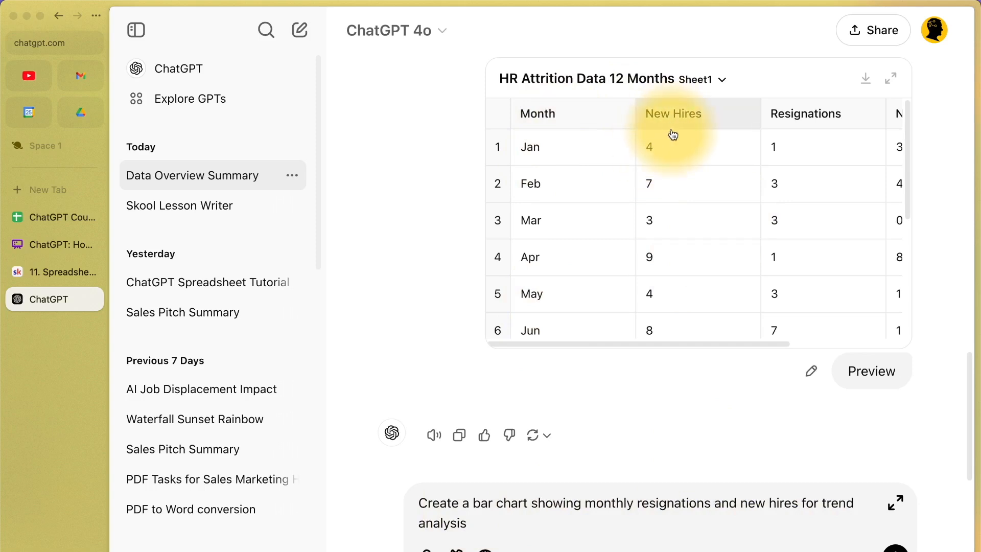
scroll(697, 321, right, 1)
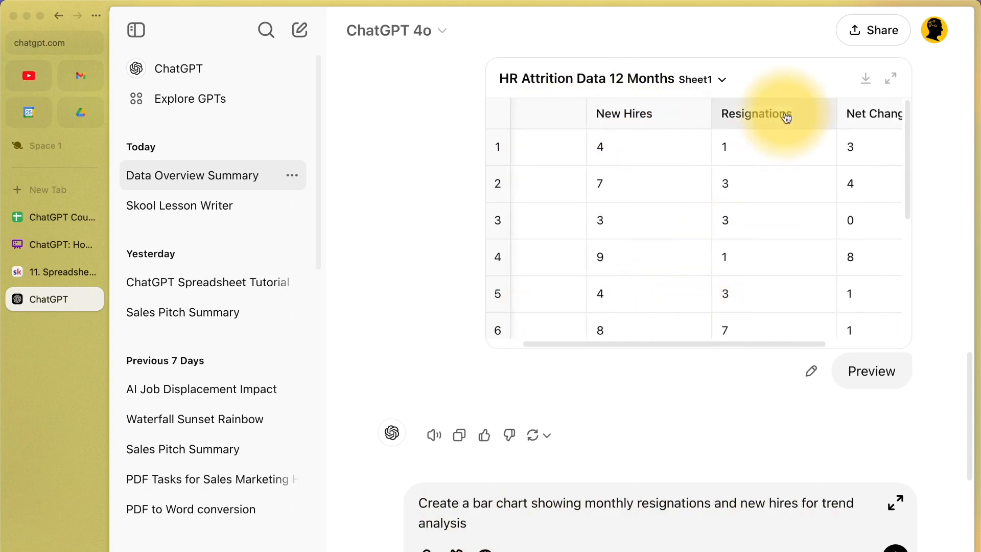
scroll(786, 324, right, 4)
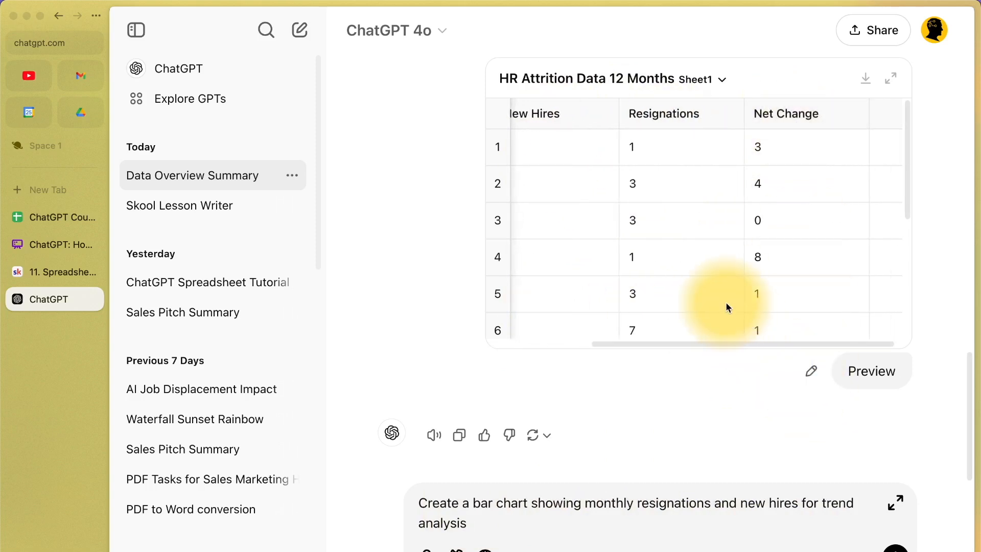
scroll(726, 301, left, 5)
click(896, 546)
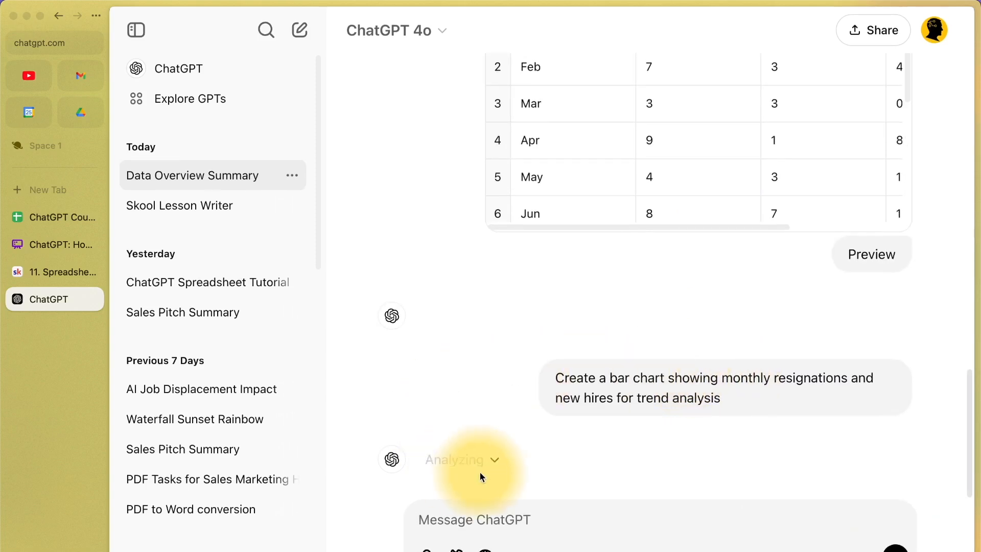
click(494, 460)
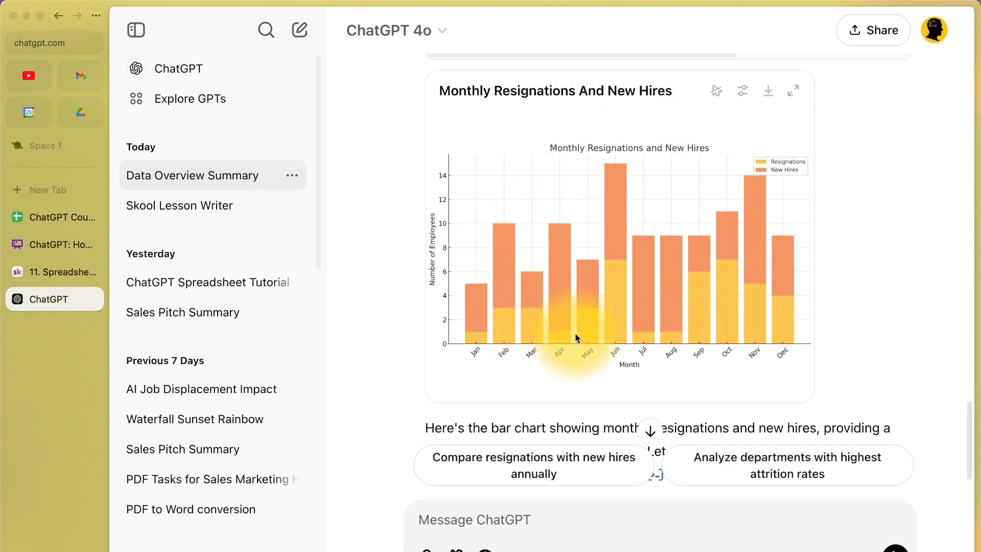
Explore the Monthly Resignations And New Hires chart's colour options and its interactive view, and return it to the static view.
click(789, 93)
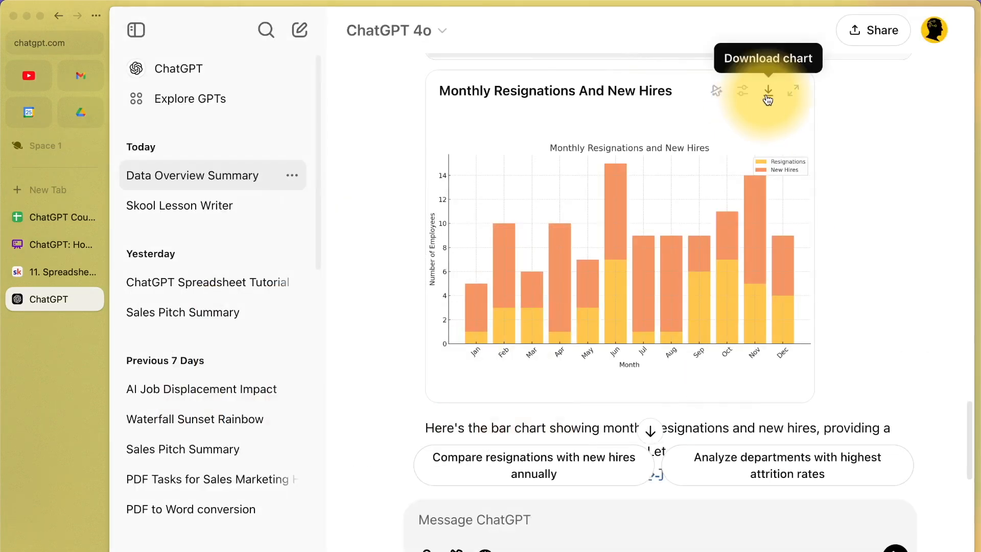
click(742, 91)
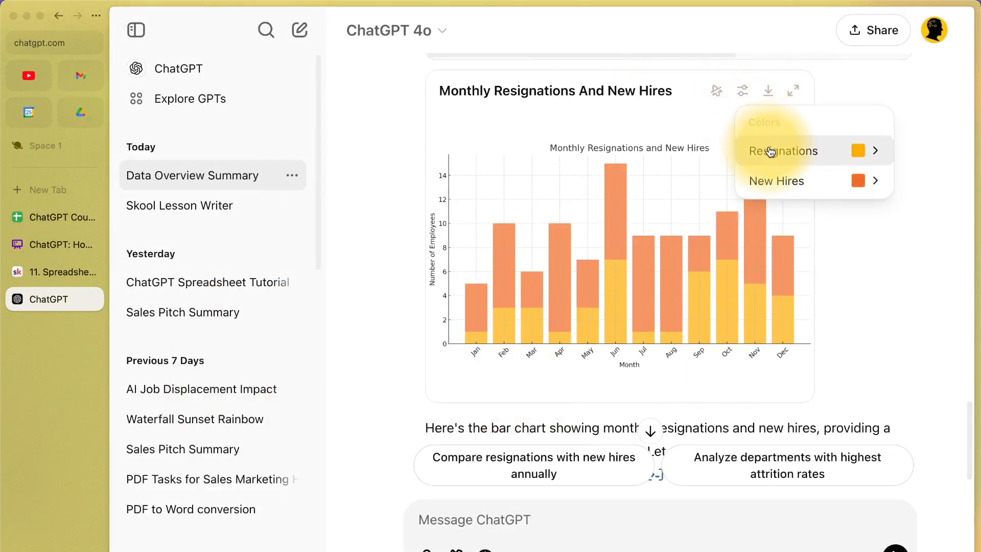
click(715, 91)
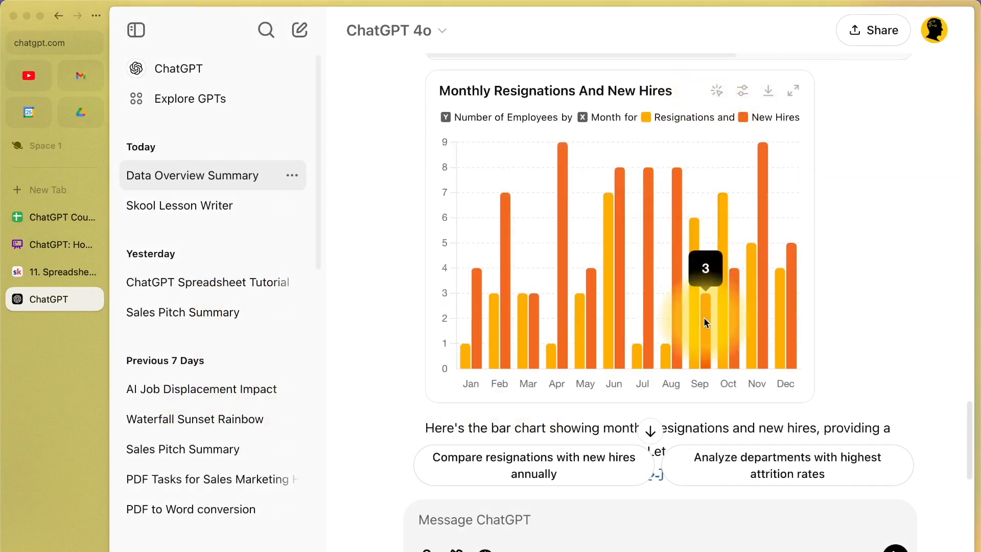
click(716, 91)
scroll(682, 273, down, 4)
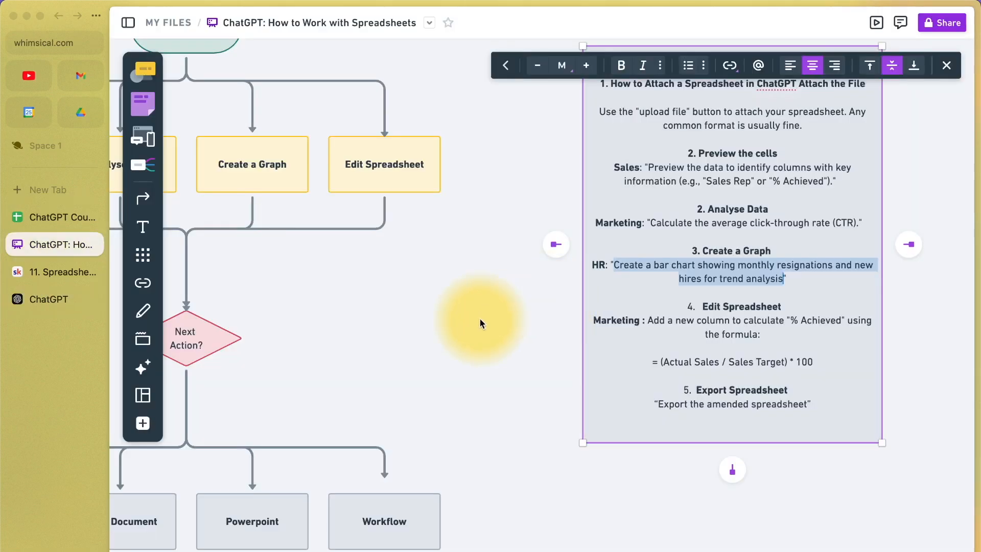
On the Whimsical board, copy the Edit Spreadsheet prompt for a new "% Achieved" column with the formula = (Actual Sales / Sales Target) * 100.
scroll(480, 323, left, 4)
scroll(481, 323, right, 5)
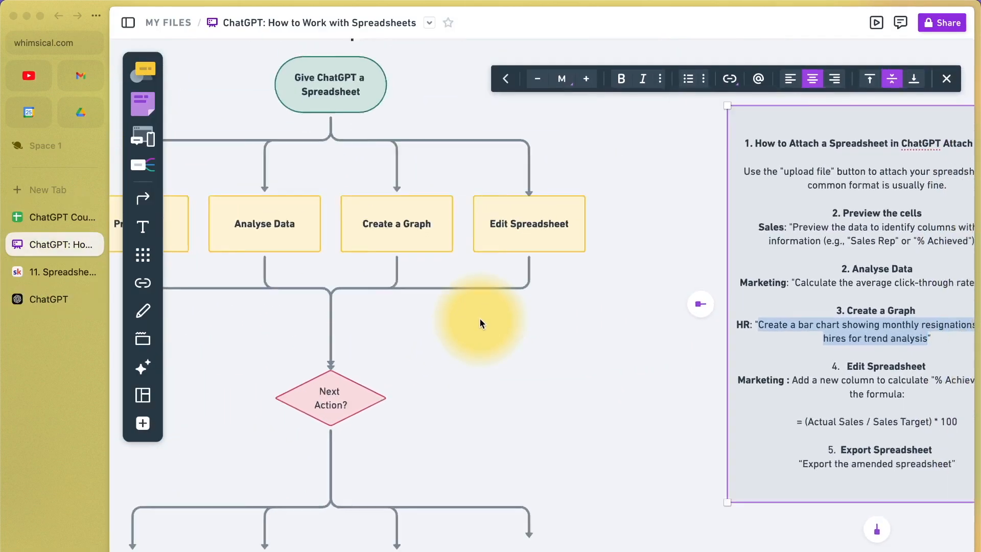
click(613, 345)
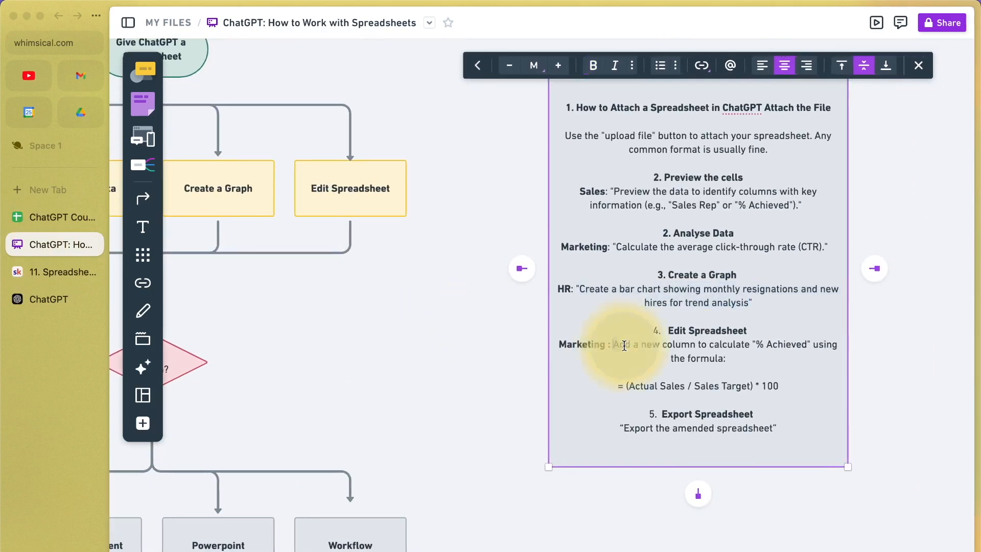
drag(624, 347, 782, 383)
key(super+c)
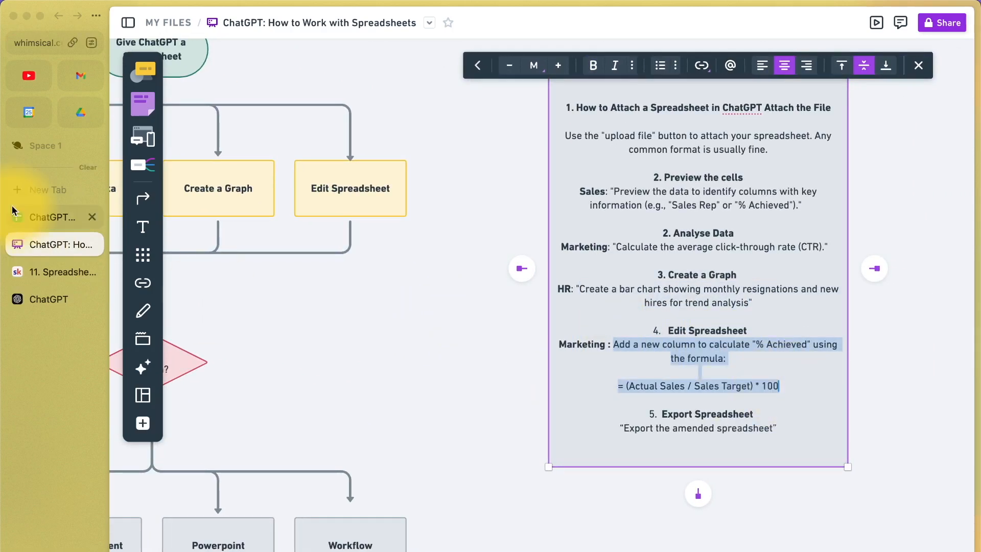
Switch to ChatGPT and attach Sales Reps Data 20 Rows.xlsx to the conversation.
click(38, 298)
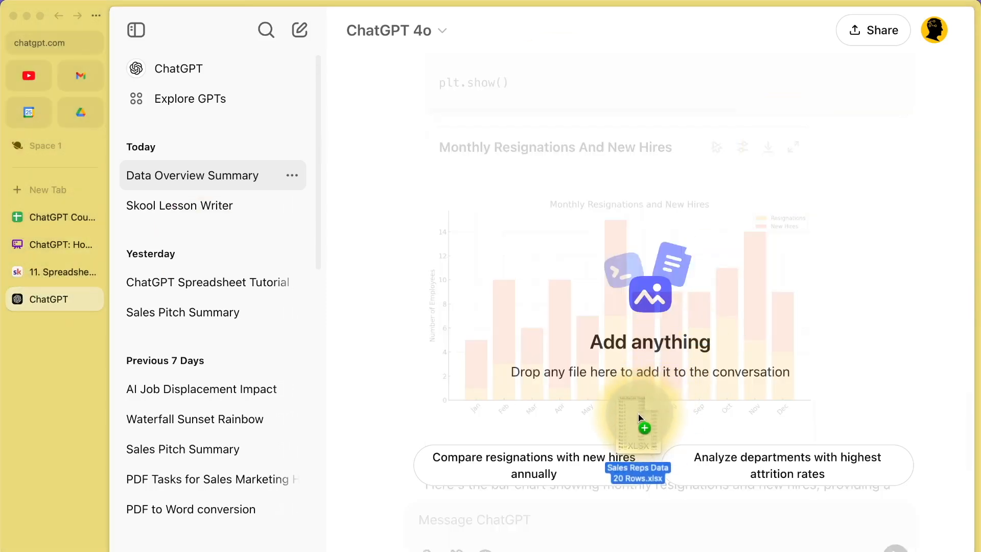
drag(638, 414, 639, 413)
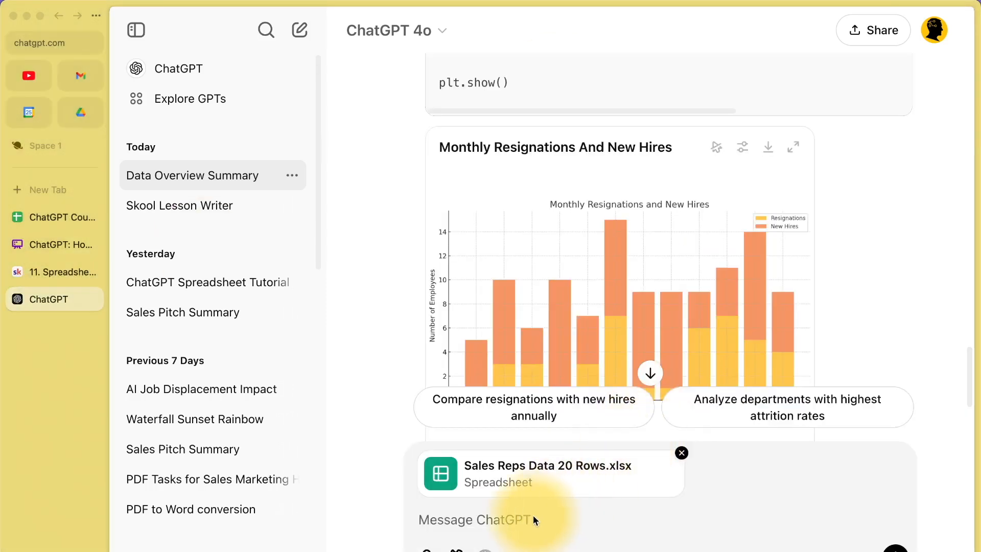
Submit the attached Sales Reps Data 20 Rows.xlsx without a prompt and look over the rows and columns in its preview table.
click(895, 547)
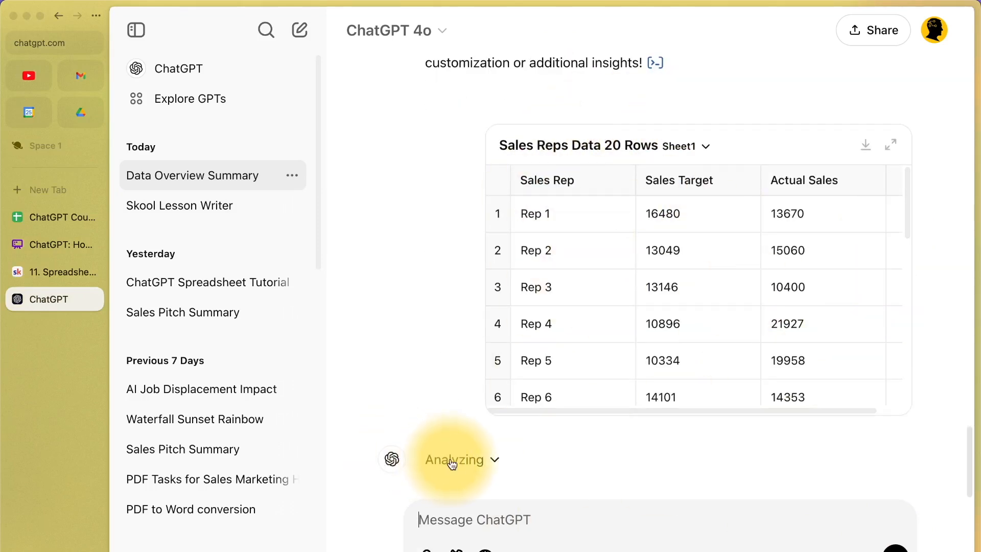
scroll(684, 416, up, 2)
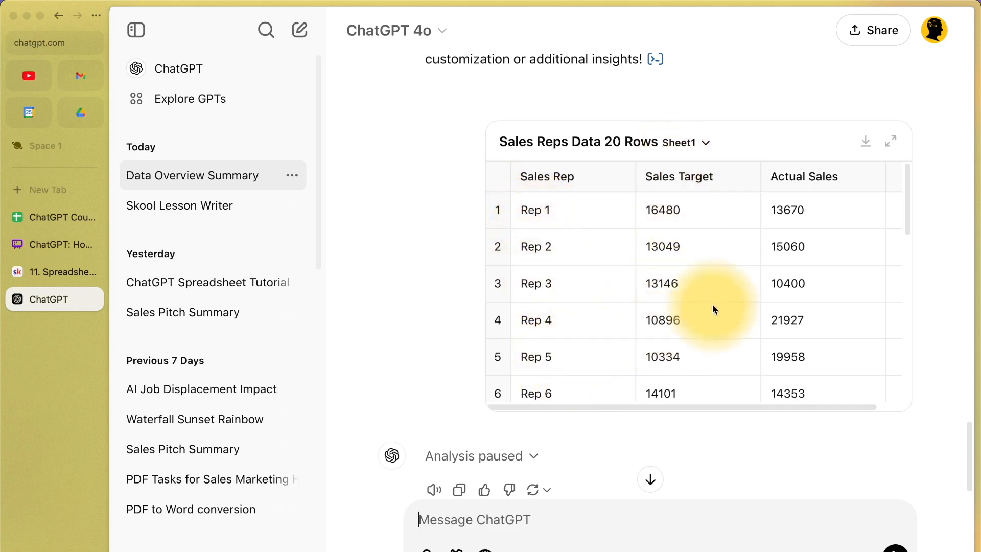
scroll(785, 289, right, 2)
scroll(786, 286, down, 2)
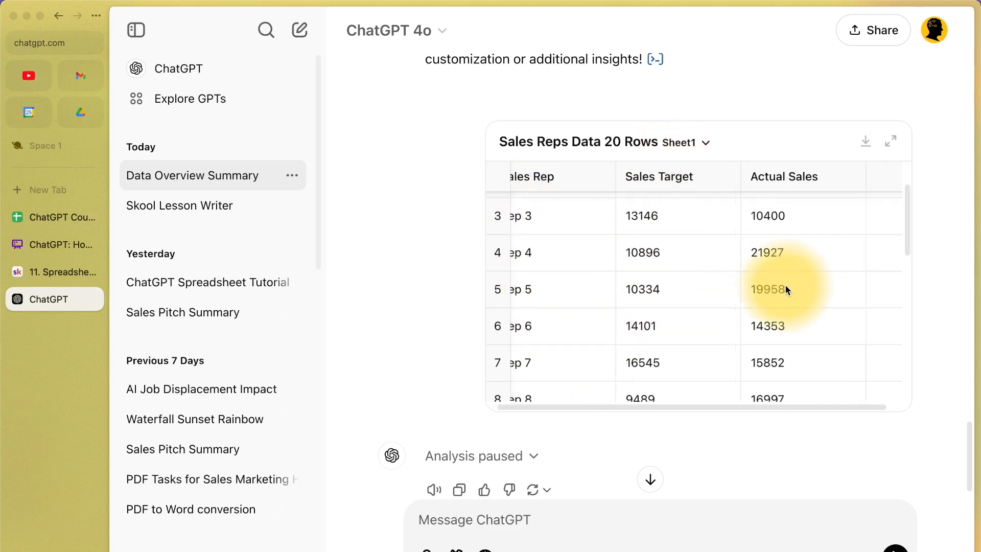
scroll(785, 286, left, 1)
scroll(785, 285, up, 2)
scroll(785, 286, right, 1)
scroll(786, 290, left, 1)
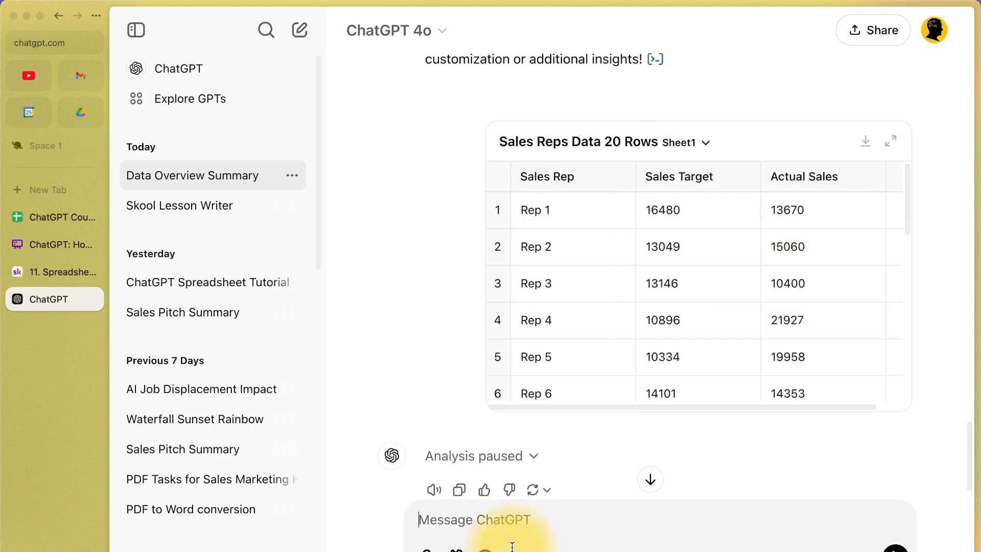
Paste the copied "% Achieved" column prompt into the message and compare its formula with the table's Sales Target and Actual Sales columns.
key(super+v)
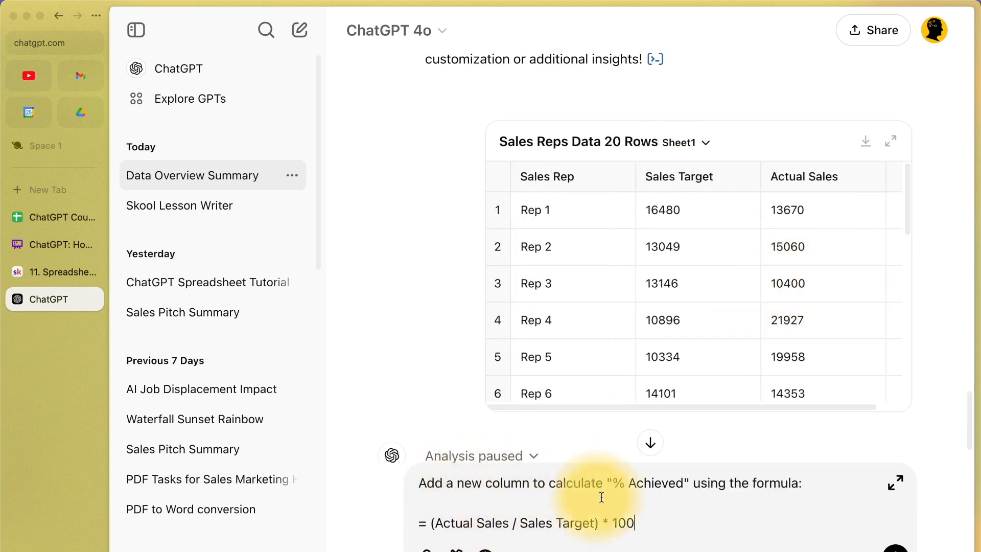
scroll(822, 305, right, 1)
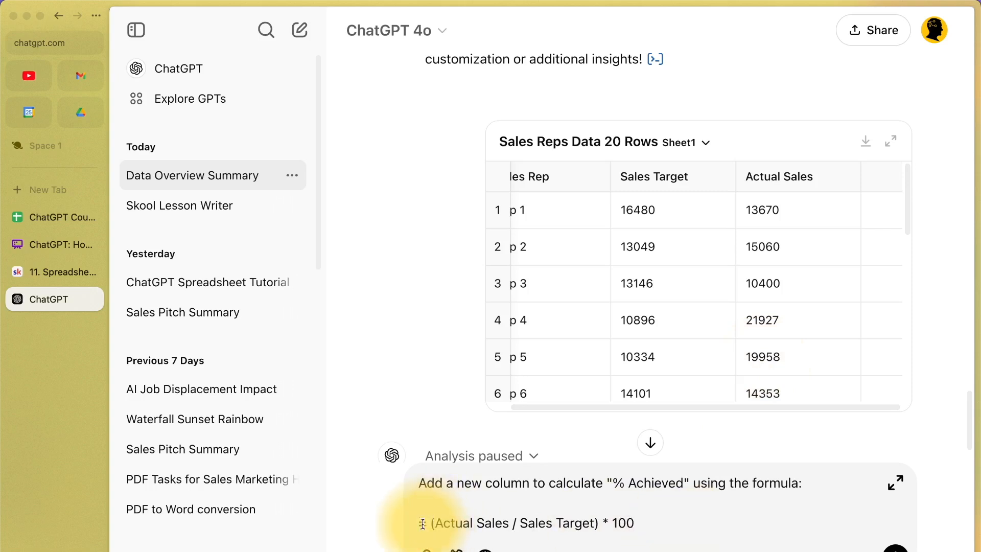
scroll(640, 255, left, 1)
scroll(639, 254, left, 1)
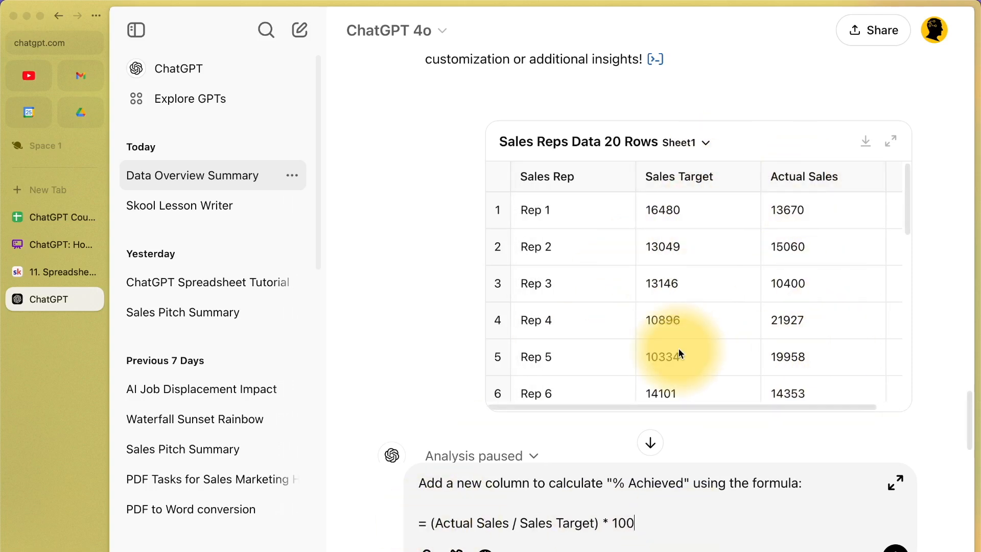
Remove the formula wording from the prompt and send it as: Add a new column to calculate "% Achieved".
drag(656, 523, 417, 524)
key(super+z)
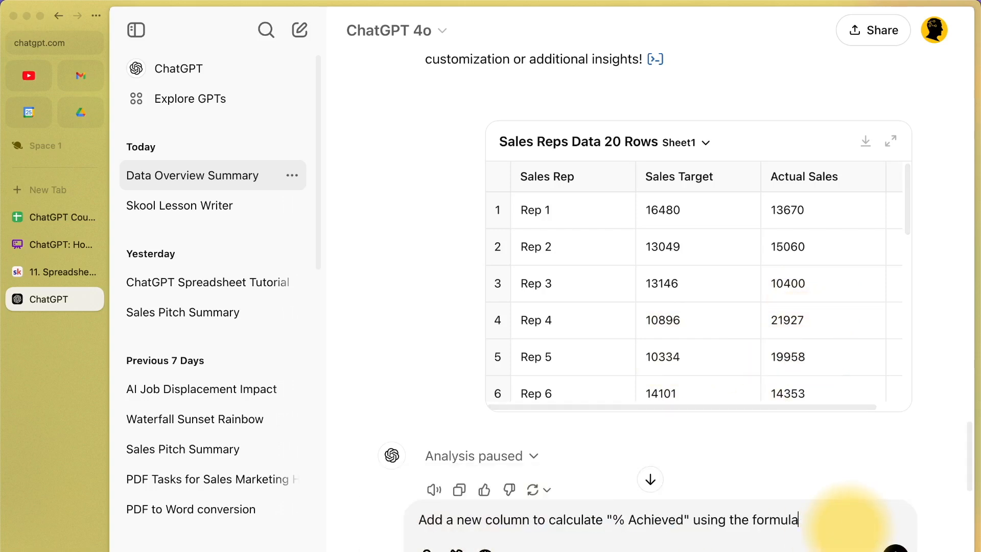
key(alt+shift+Left)
key(alt+shift+Left)
key(alt+shift+Left)
key(BackSpace)
key(Return)
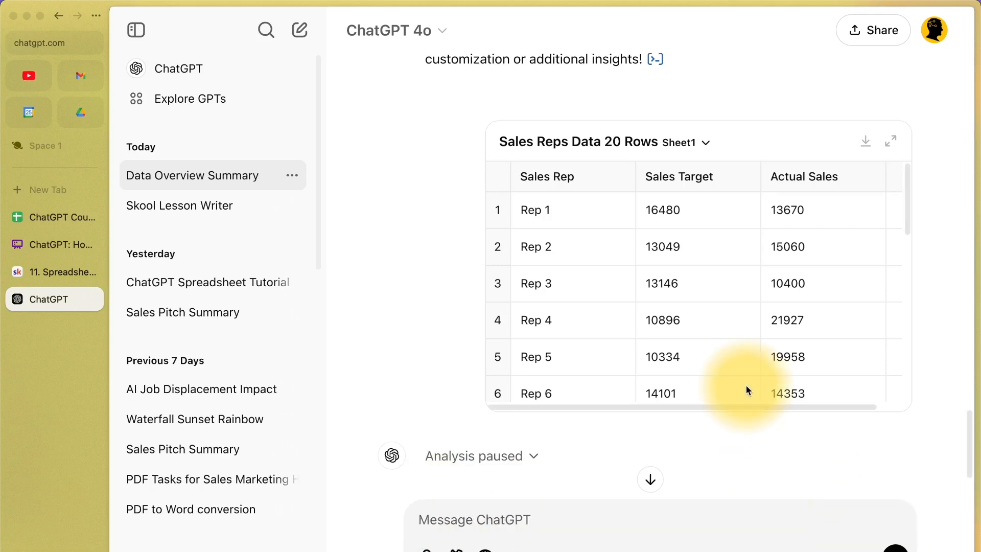
Examine the % Achieved column against Sales Target and Actual Sales for the reps in the Sales Reps Data With % Achieved table.
scroll(747, 390, down, 10)
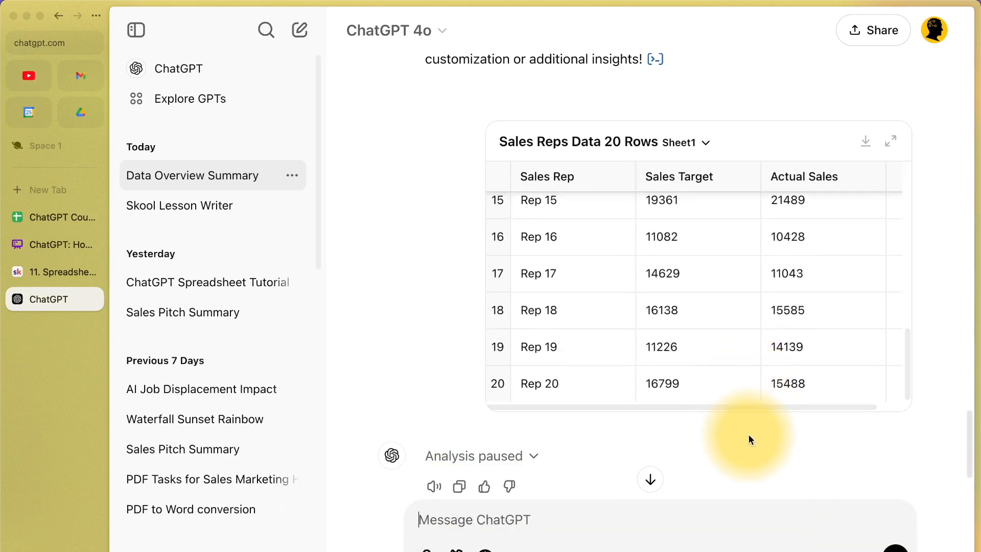
scroll(748, 368, right, 5)
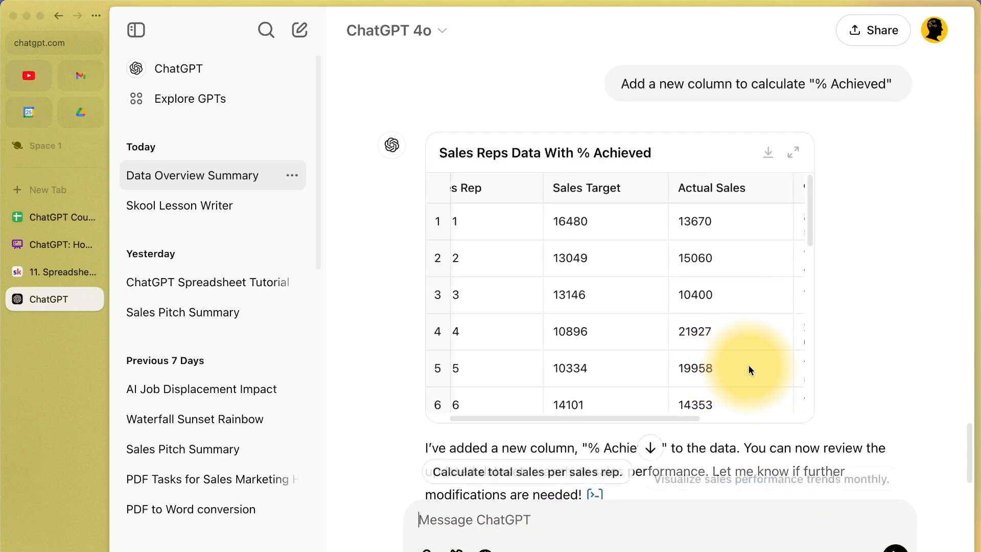
scroll(748, 365, right, 1)
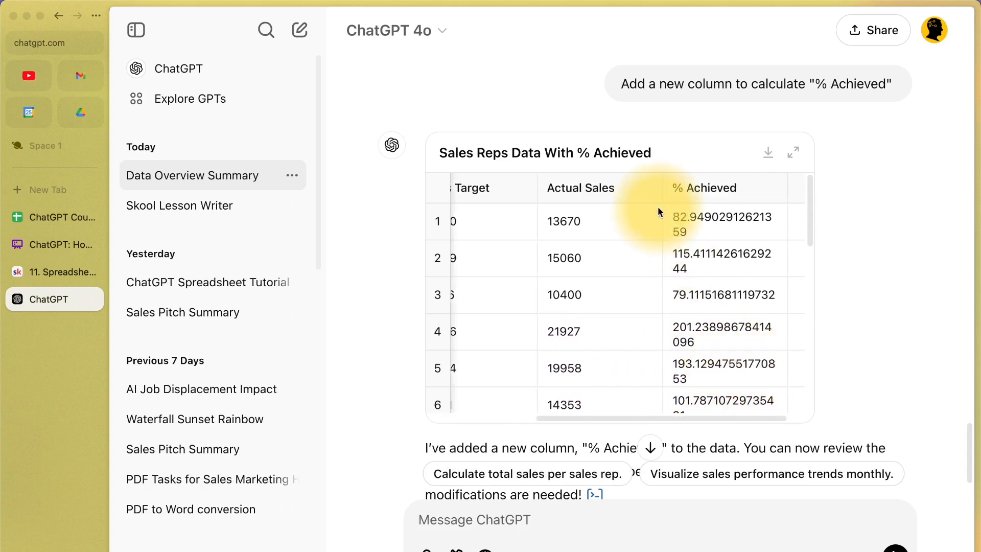
scroll(674, 228, left, 3)
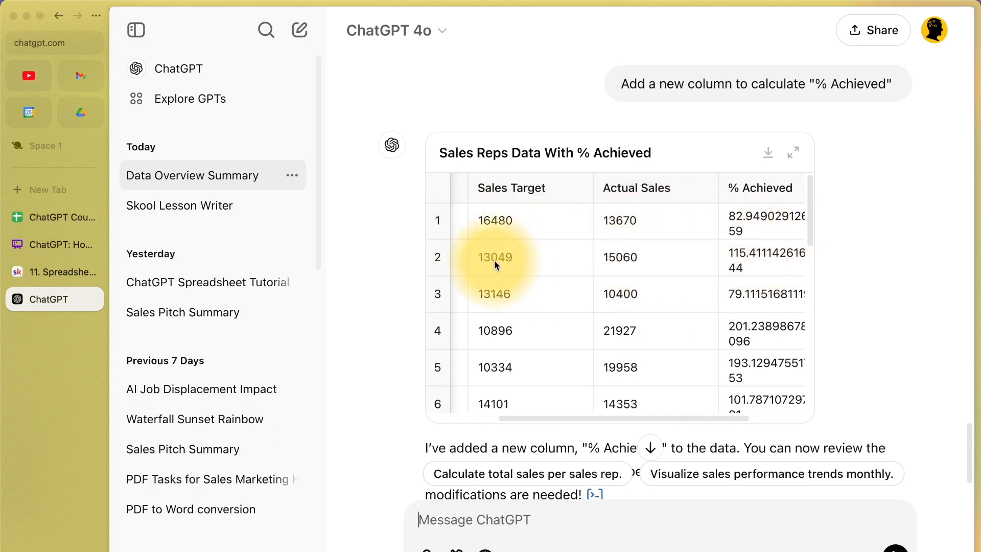
scroll(755, 305, right, 2)
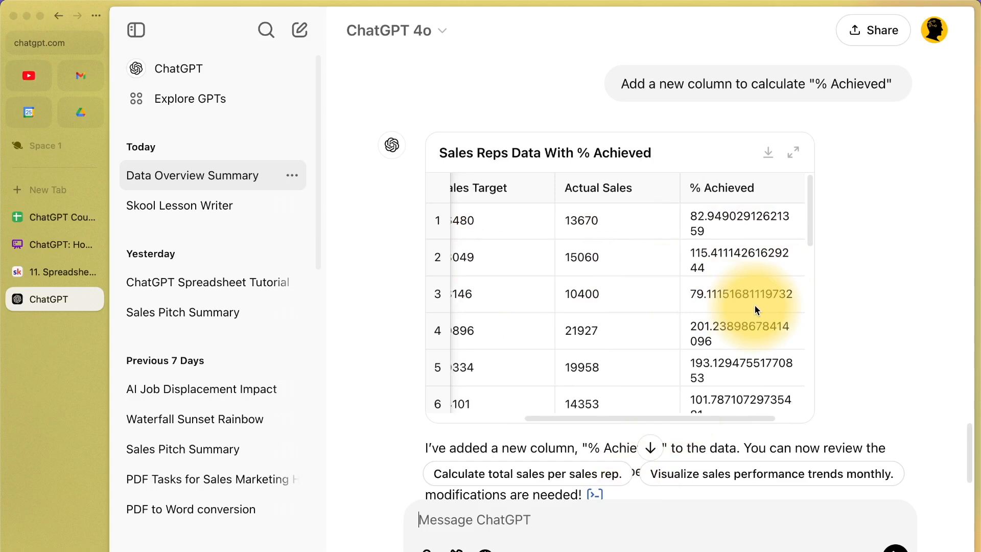
scroll(739, 353, down, 3)
scroll(740, 353, left, 2)
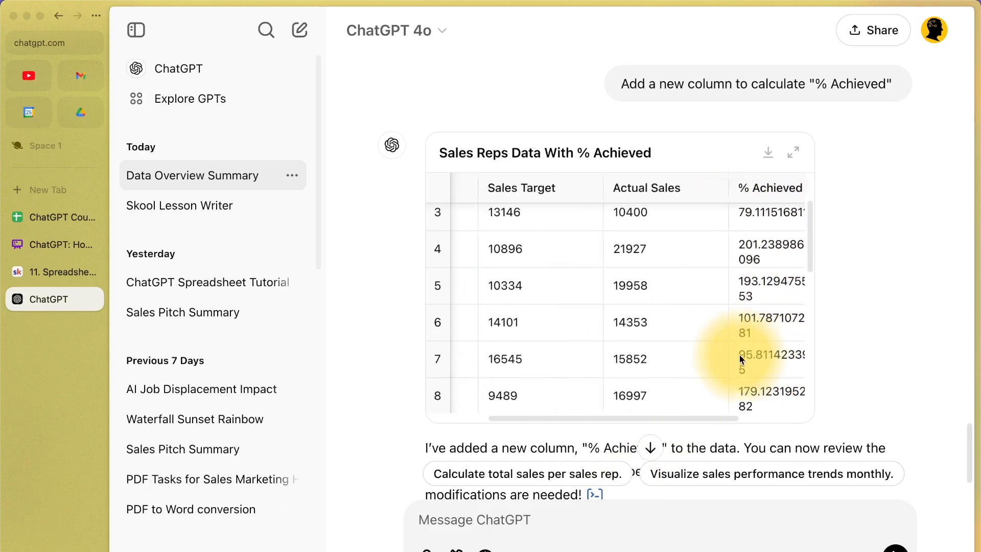
scroll(739, 353, left, 2)
scroll(739, 354, down, 3)
scroll(739, 353, right, 2)
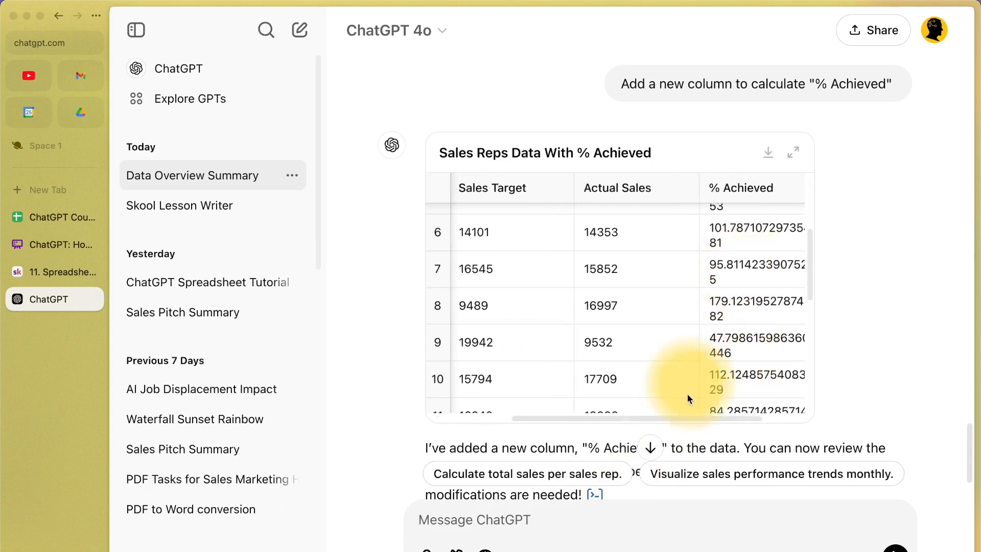
scroll(723, 437, down, 2)
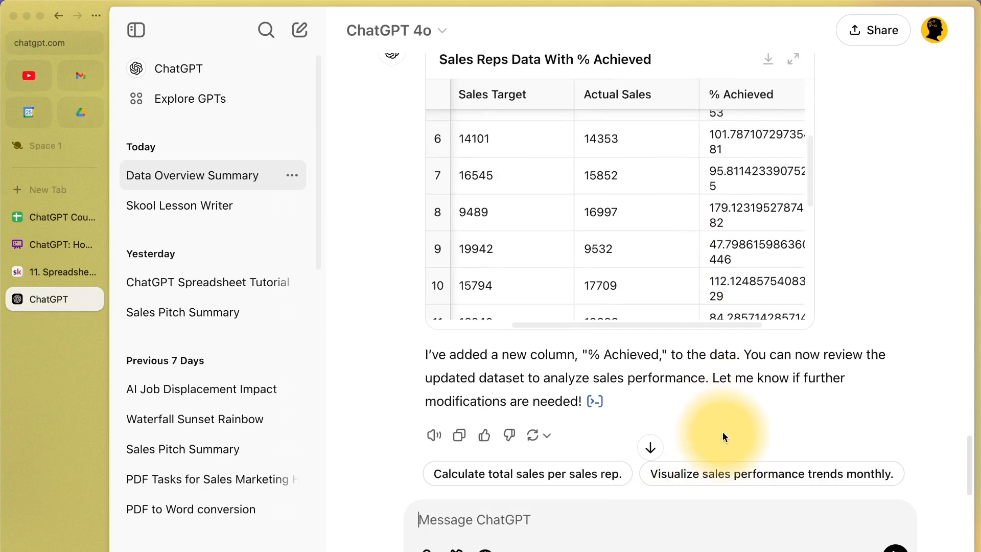
scroll(721, 200, up, 5)
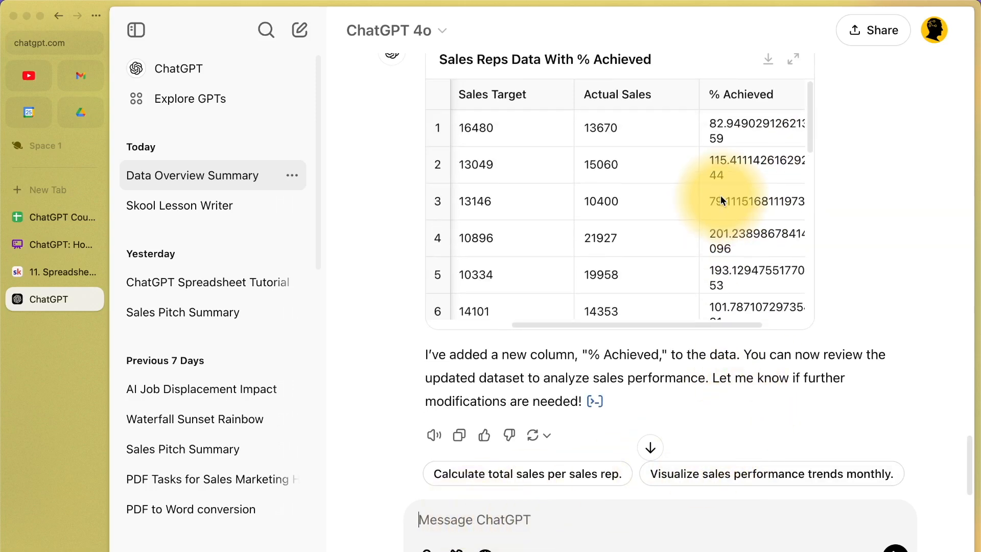
scroll(721, 196, left, 3)
scroll(882, 183, up, 2)
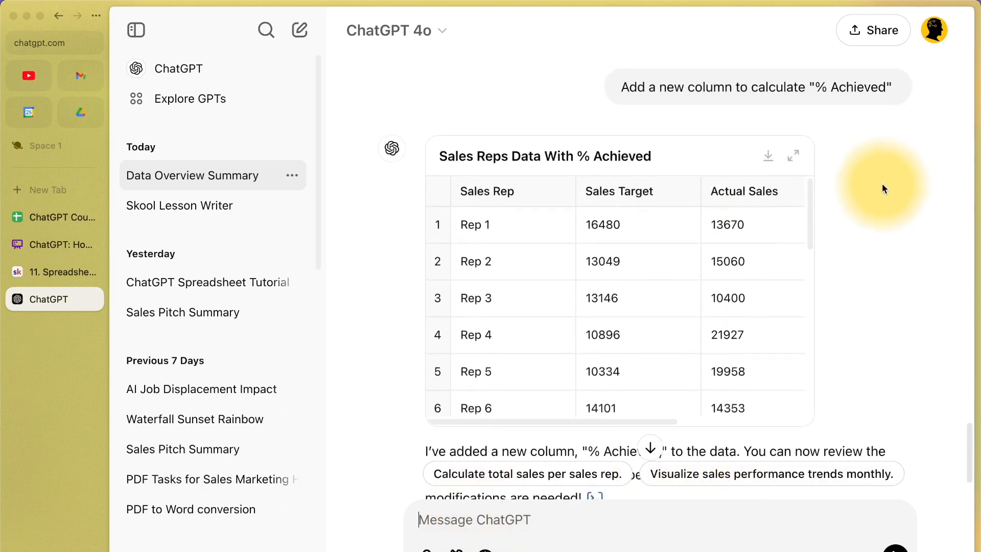
Check the columns of the Sales Reps Data With % Achieved table once more and download it as a CSV file.
scroll(653, 286, right, 5)
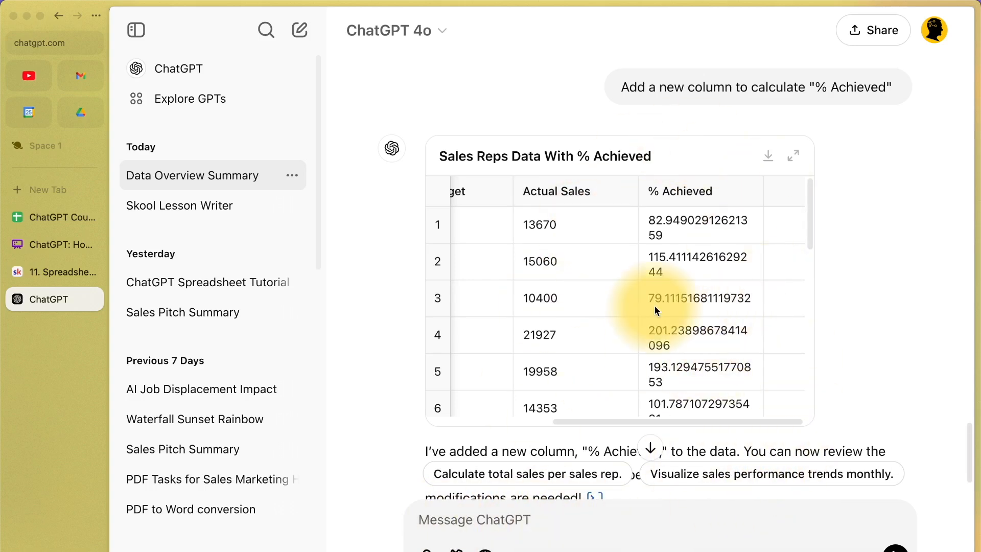
scroll(654, 305, left, 5)
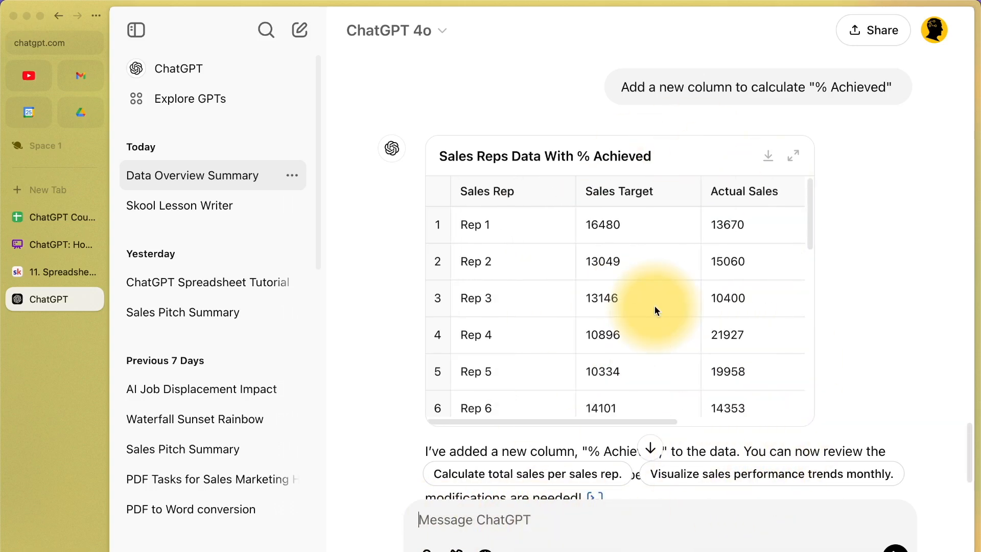
click(768, 156)
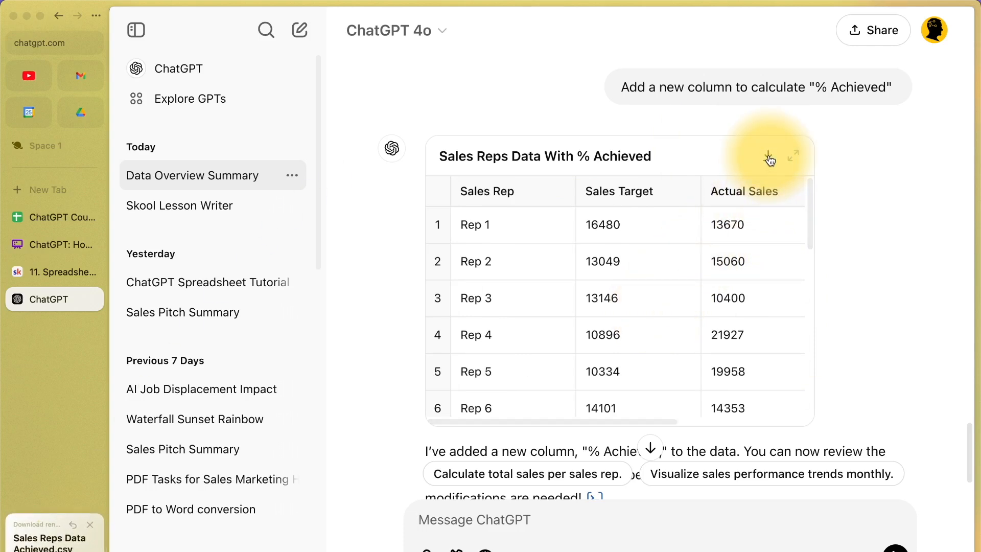
scroll(725, 289, down, 8)
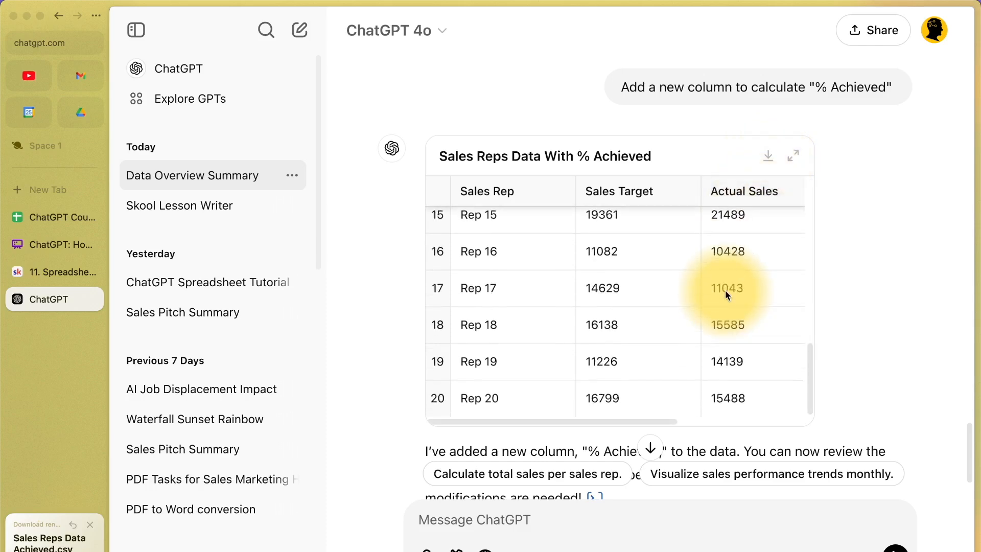
Check the Export Spreadsheet prompt on the Whimsical board, return to ChatGPT and send "Export that spreadsheet for me".
click(42, 246)
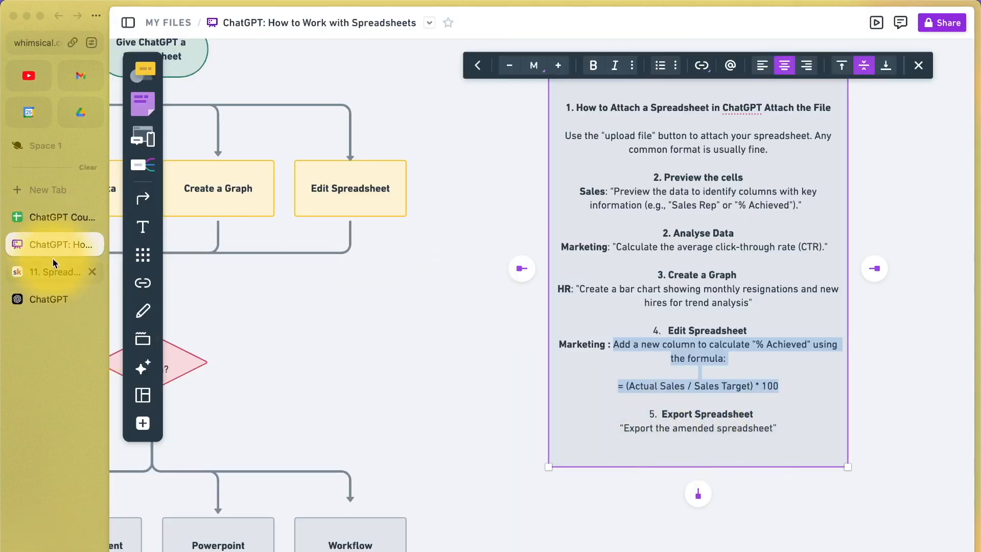
click(39, 300)
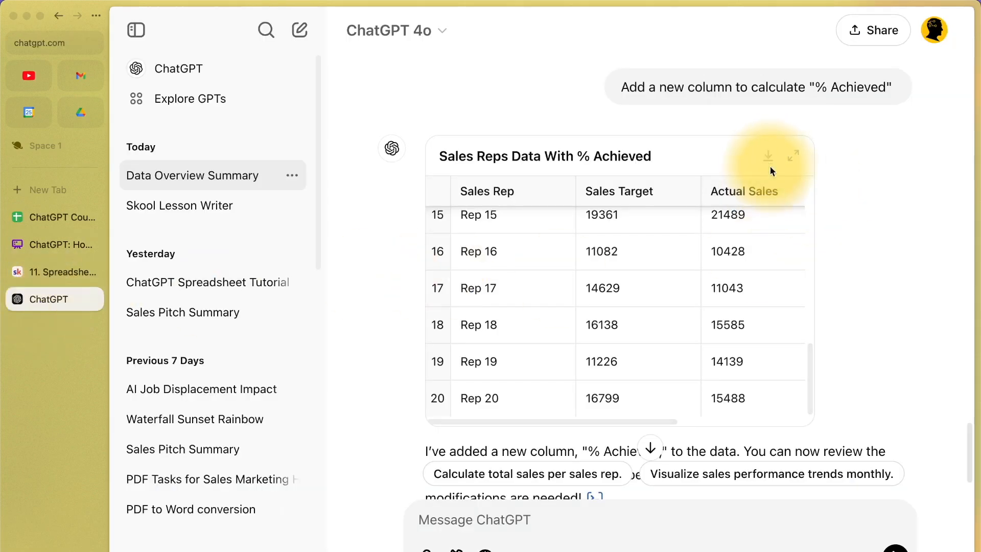
scroll(834, 238, up, 8)
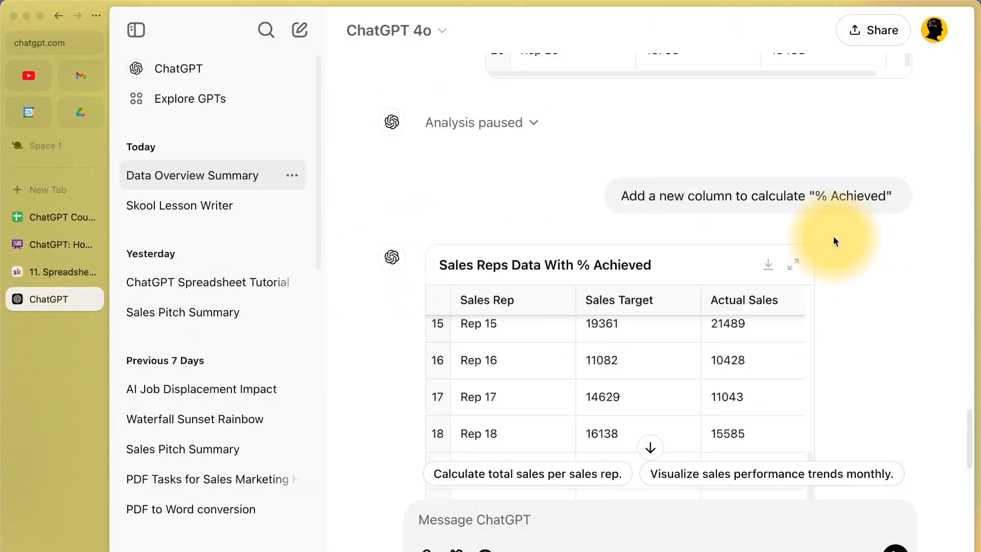
scroll(834, 237, down, 10)
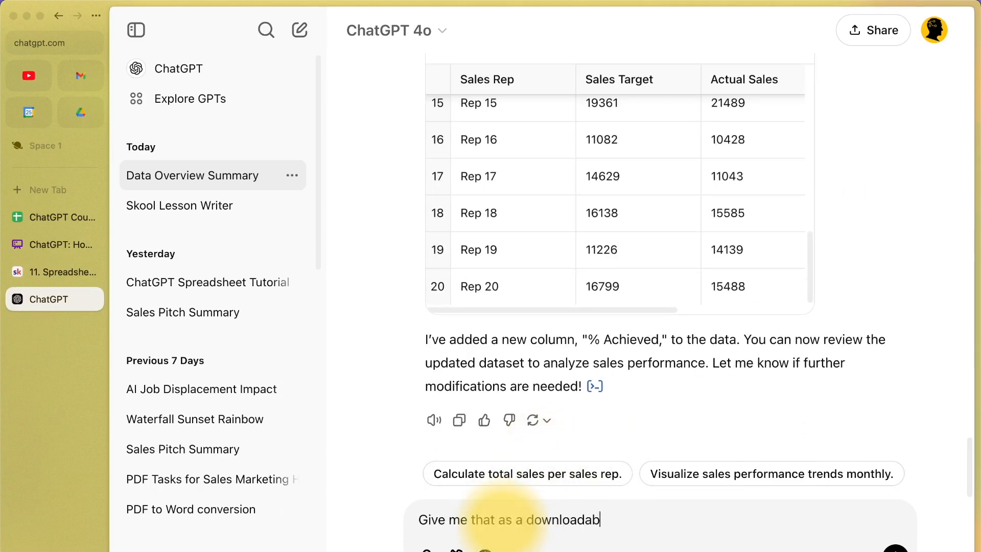
text(nk)
key(super+a)
text(E)
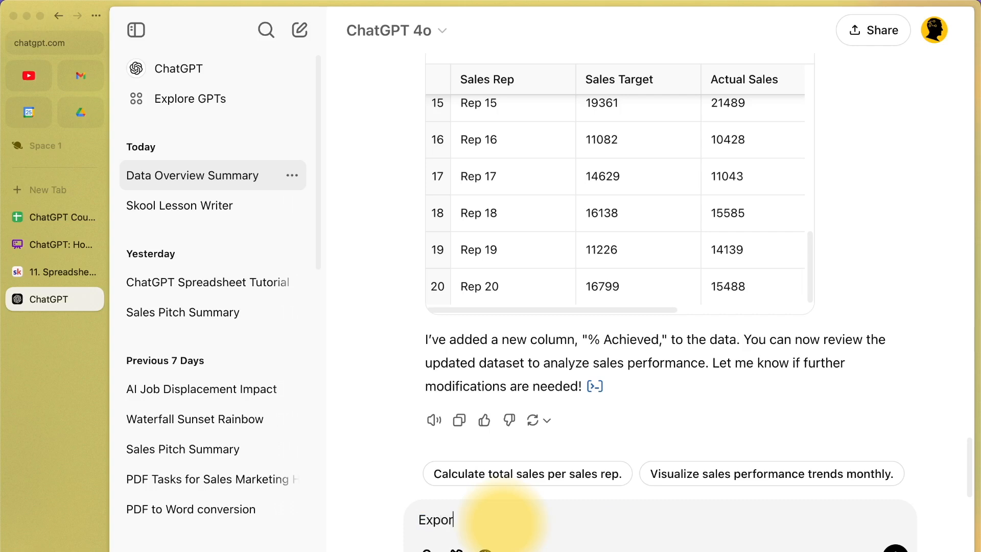
text(xport that spreadsheet for me)
key(Return)
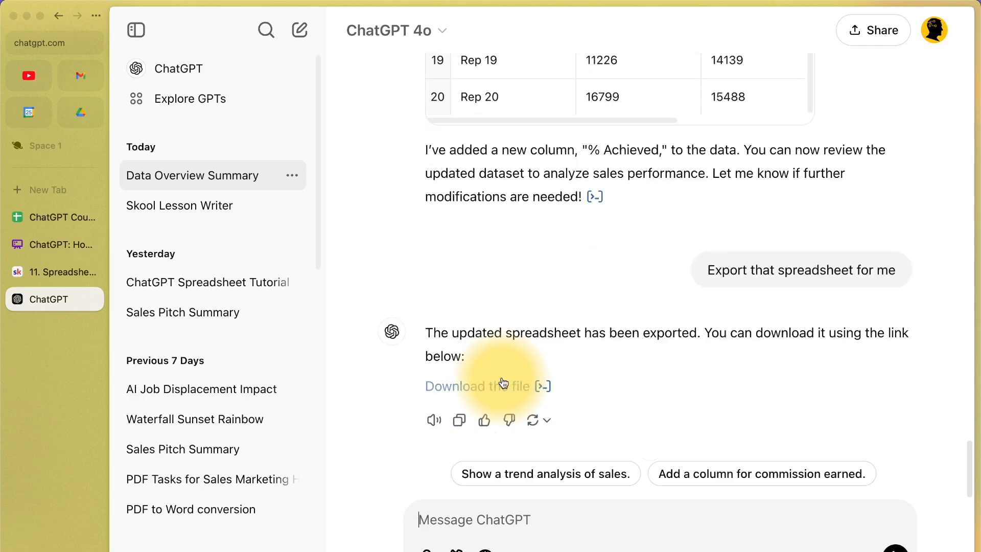
Switch to the Whimsical board and review the flowchart from the Preview to Edit Spreadsheet tasks down to the Next Action options.
click(58, 244)
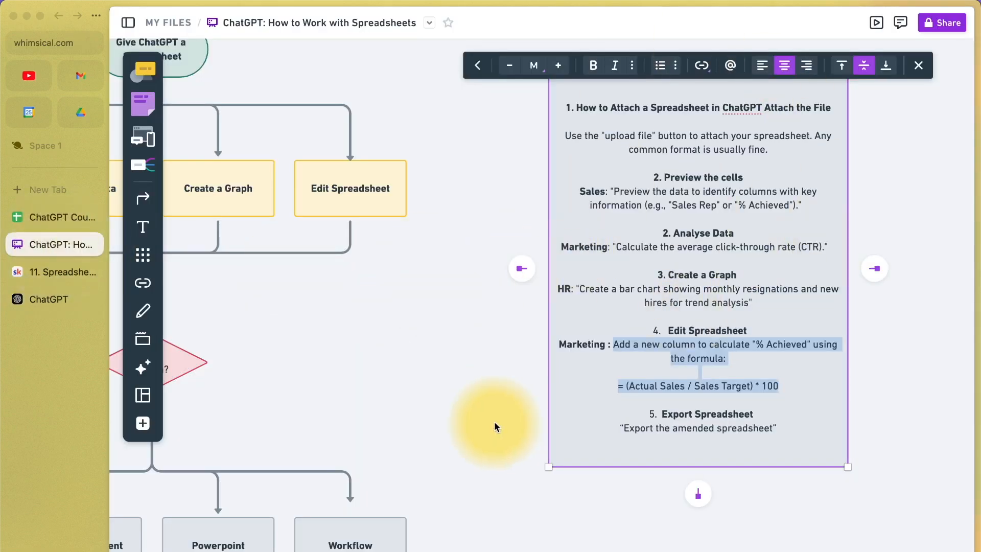
scroll(495, 421, left, 6)
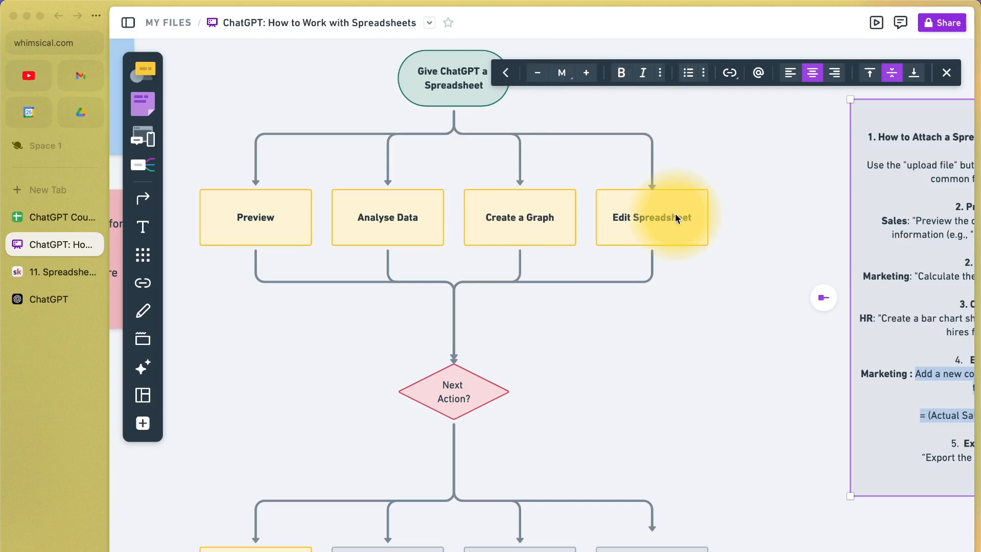
scroll(236, 544, down, 2)
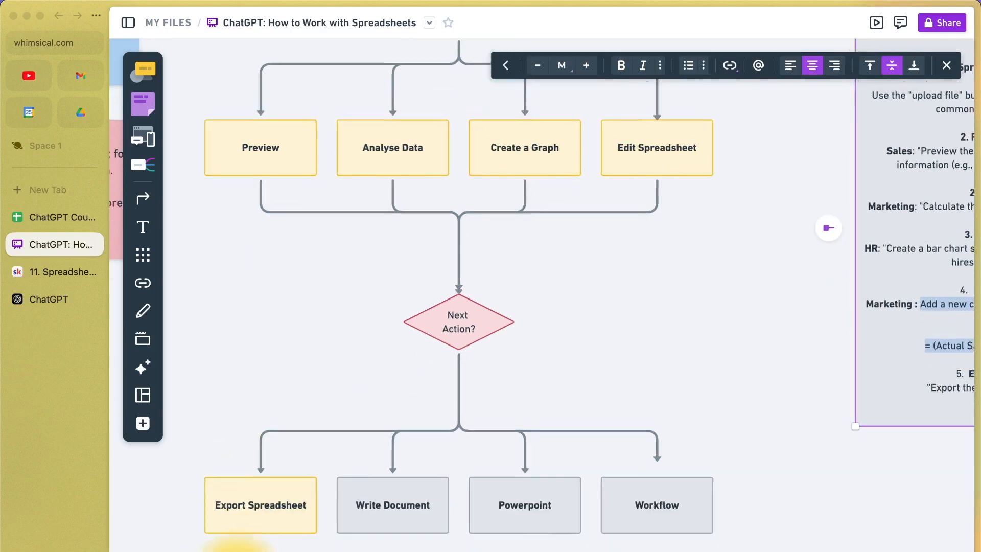
scroll(235, 544, down, 1)
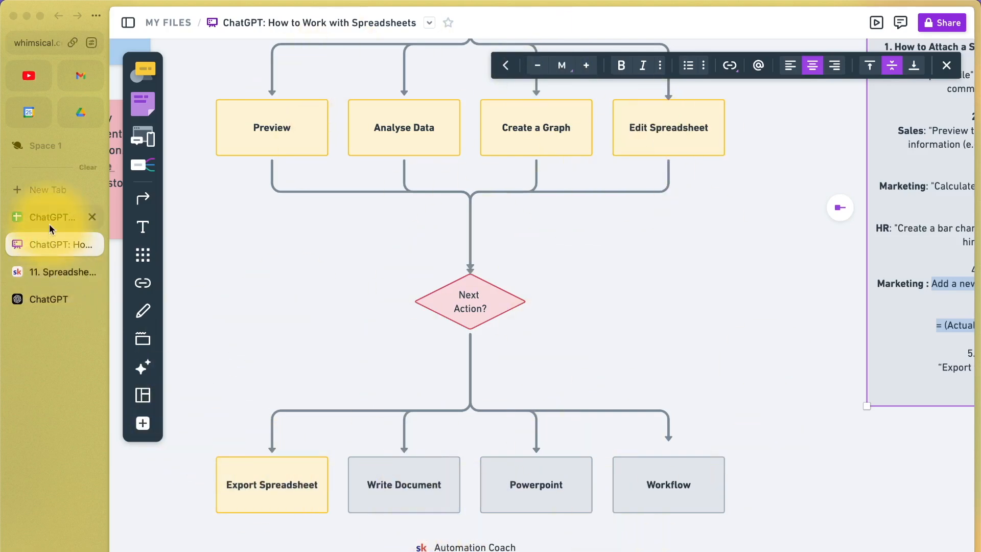
Return to ChatGPT and review the last rows of the Sales Reps Data With % Achieved table.
click(48, 298)
scroll(547, 301, up, 3)
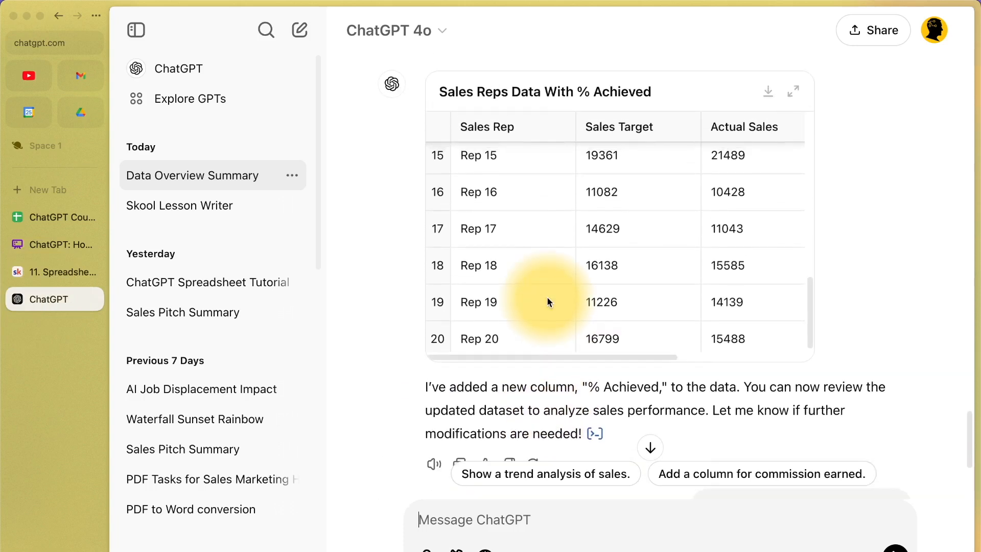
scroll(547, 302, right, 1)
scroll(548, 301, left, 2)
scroll(548, 301, up, 1)
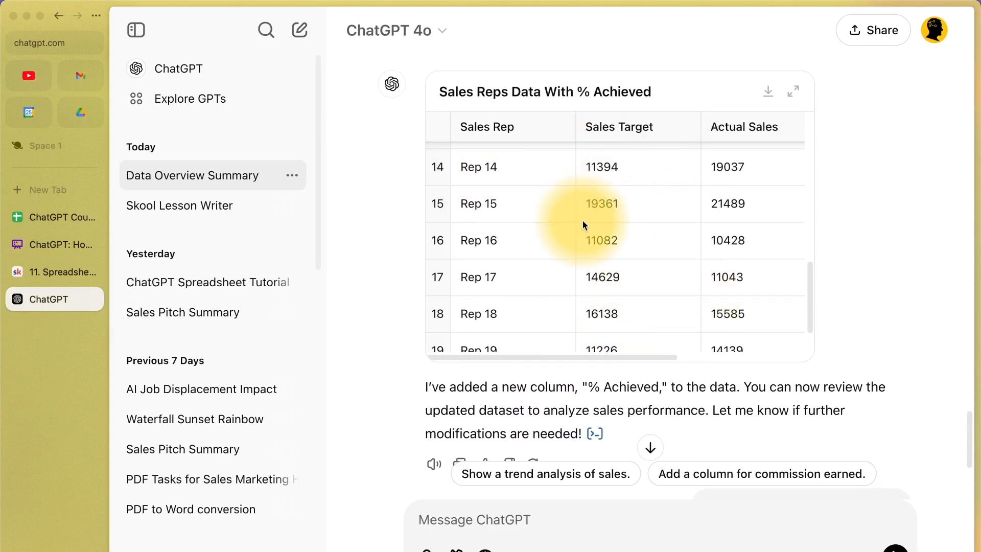
scroll(584, 224, down, 2)
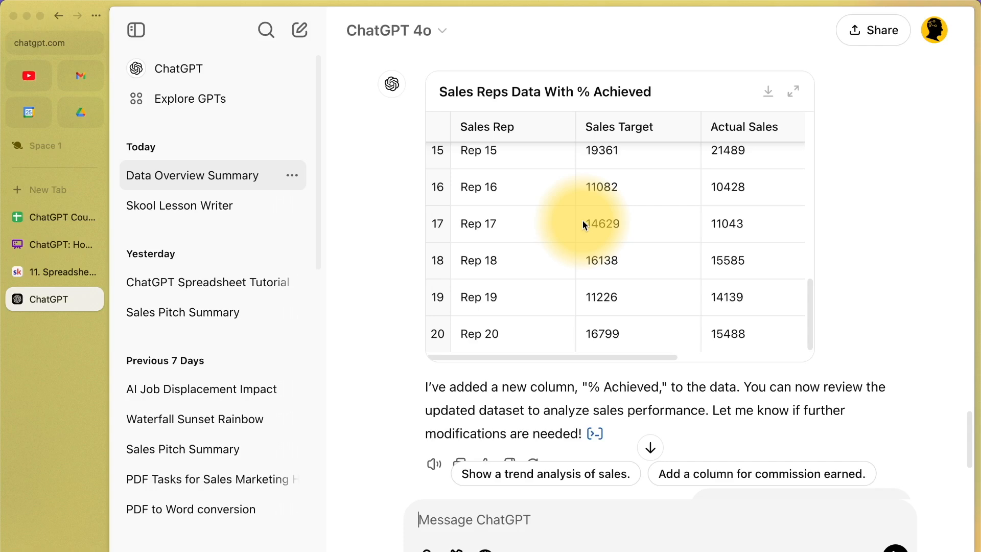
Switch to the Skool lesson "11. Spreadsheets - Analyse, Graphs, Edit" and read through it down to the Resources list.
click(48, 243)
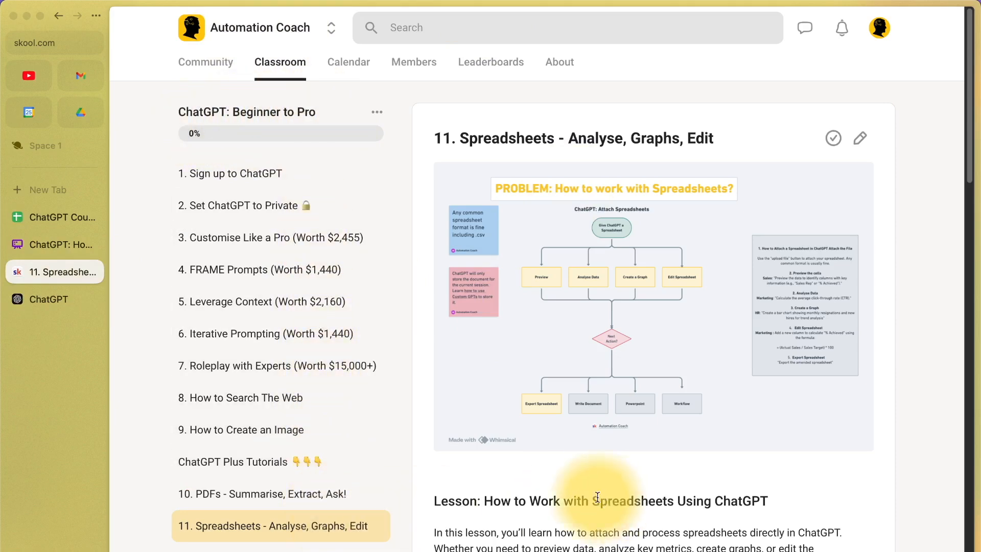
scroll(636, 421, down, 8)
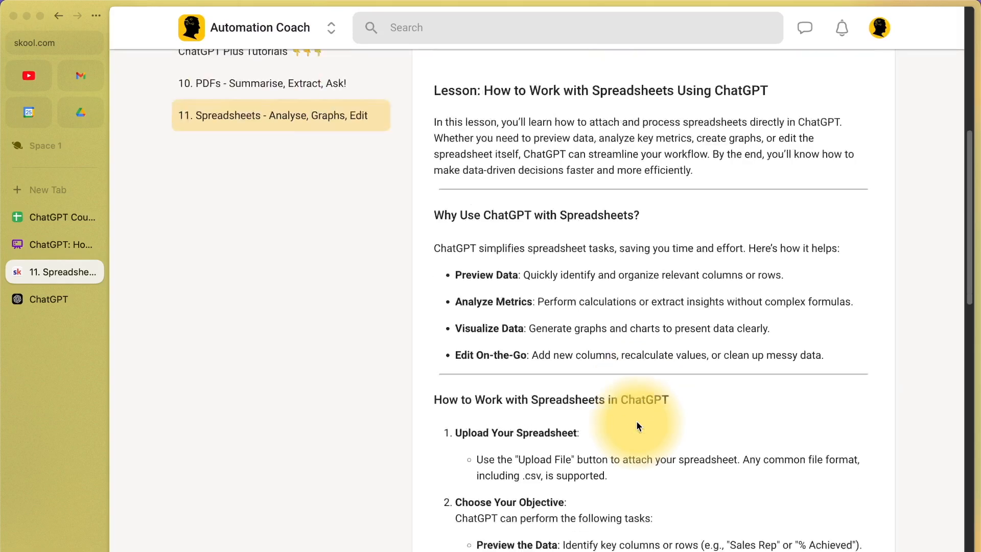
scroll(637, 421, down, 15)
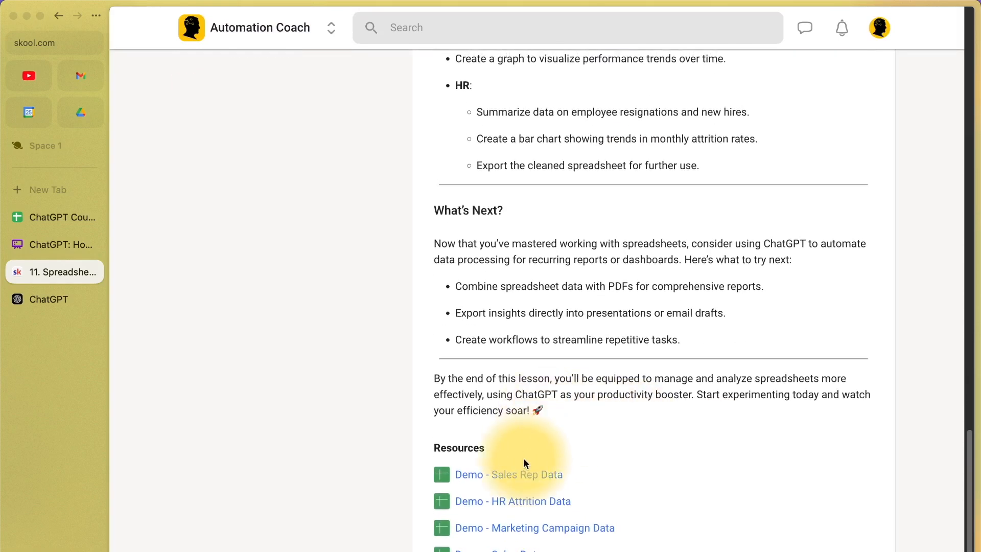